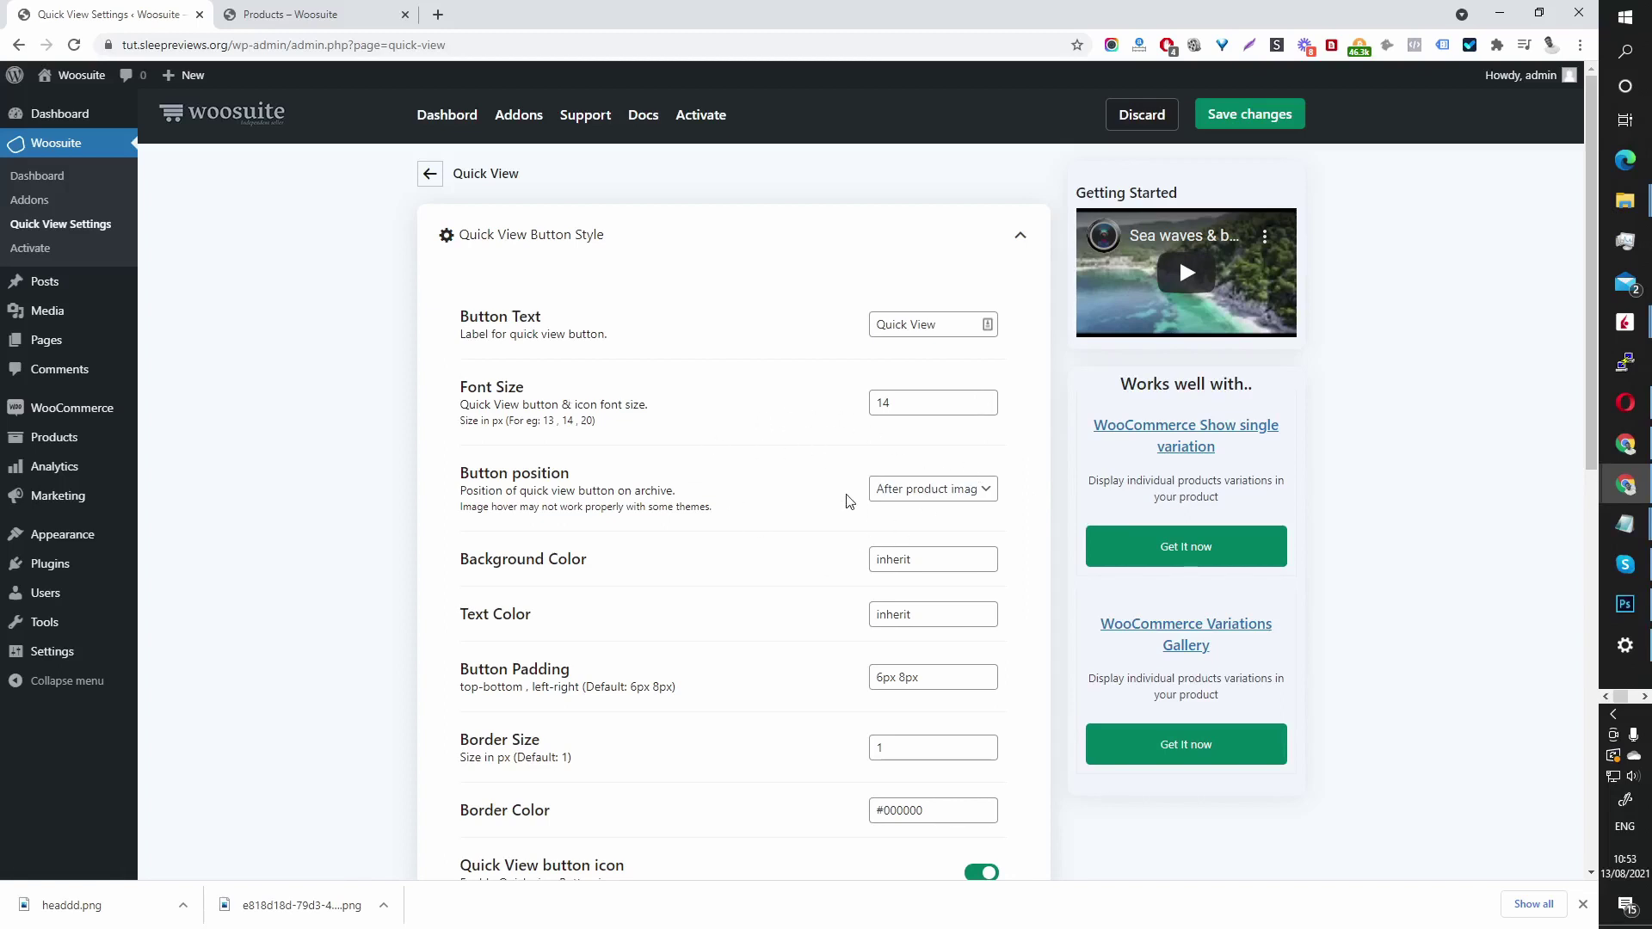
# Switch to the 'Products – Woosuite' shop tab showing Quick View buttons beneath product images.
pyautogui.scroll(-1, 858, 556)
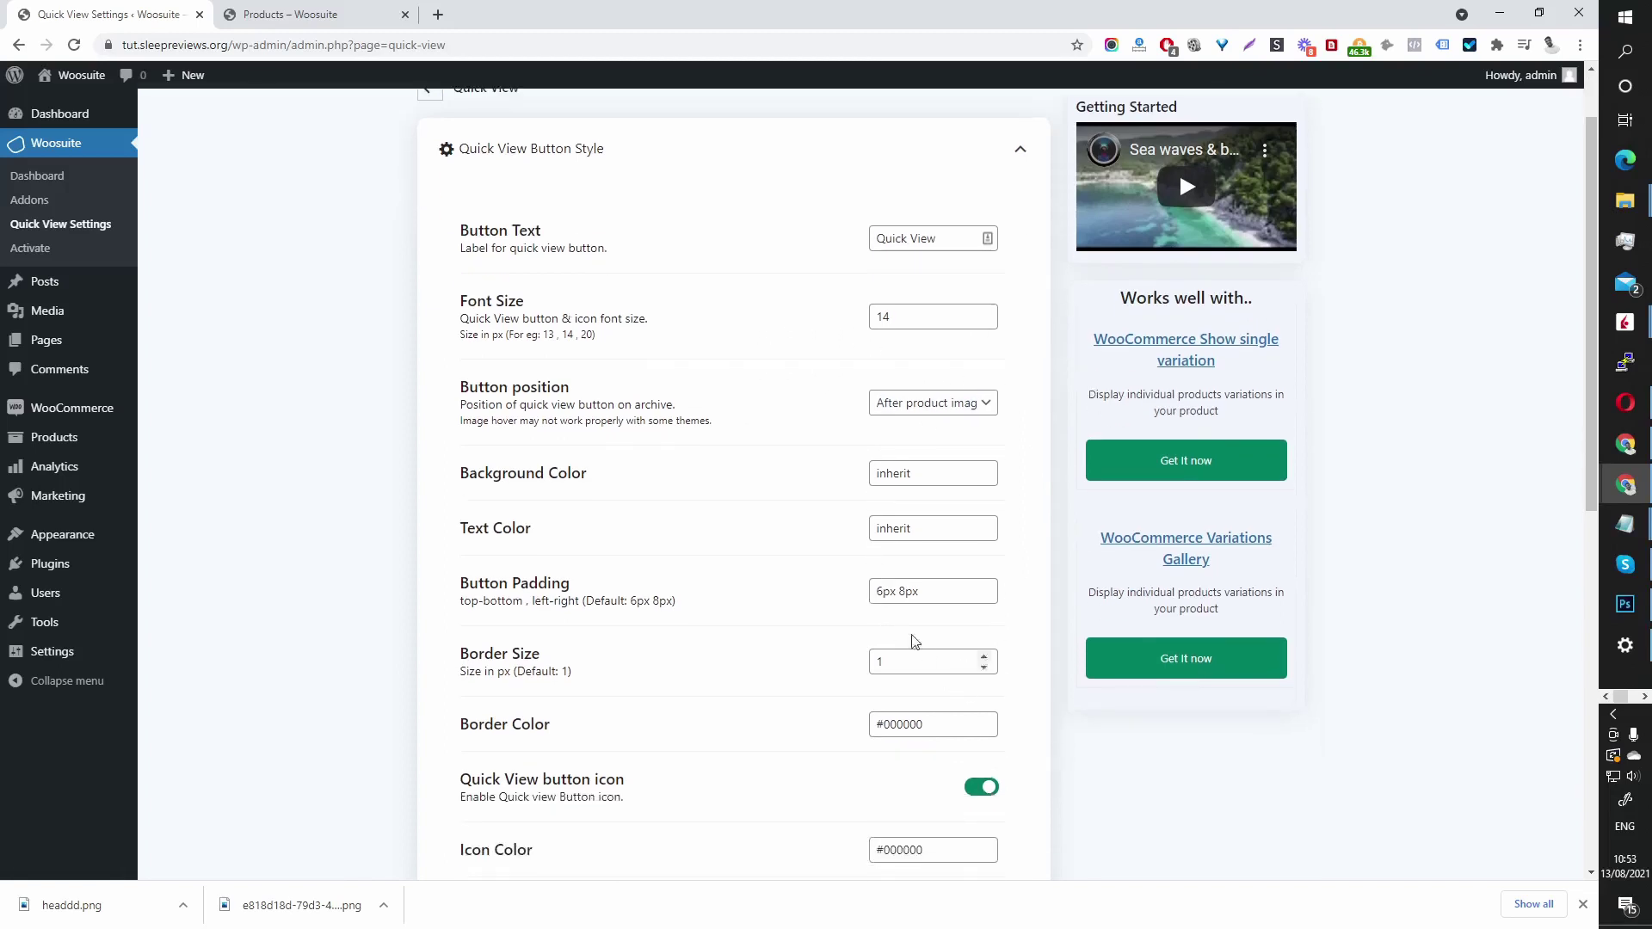
pyautogui.click(320, 14)
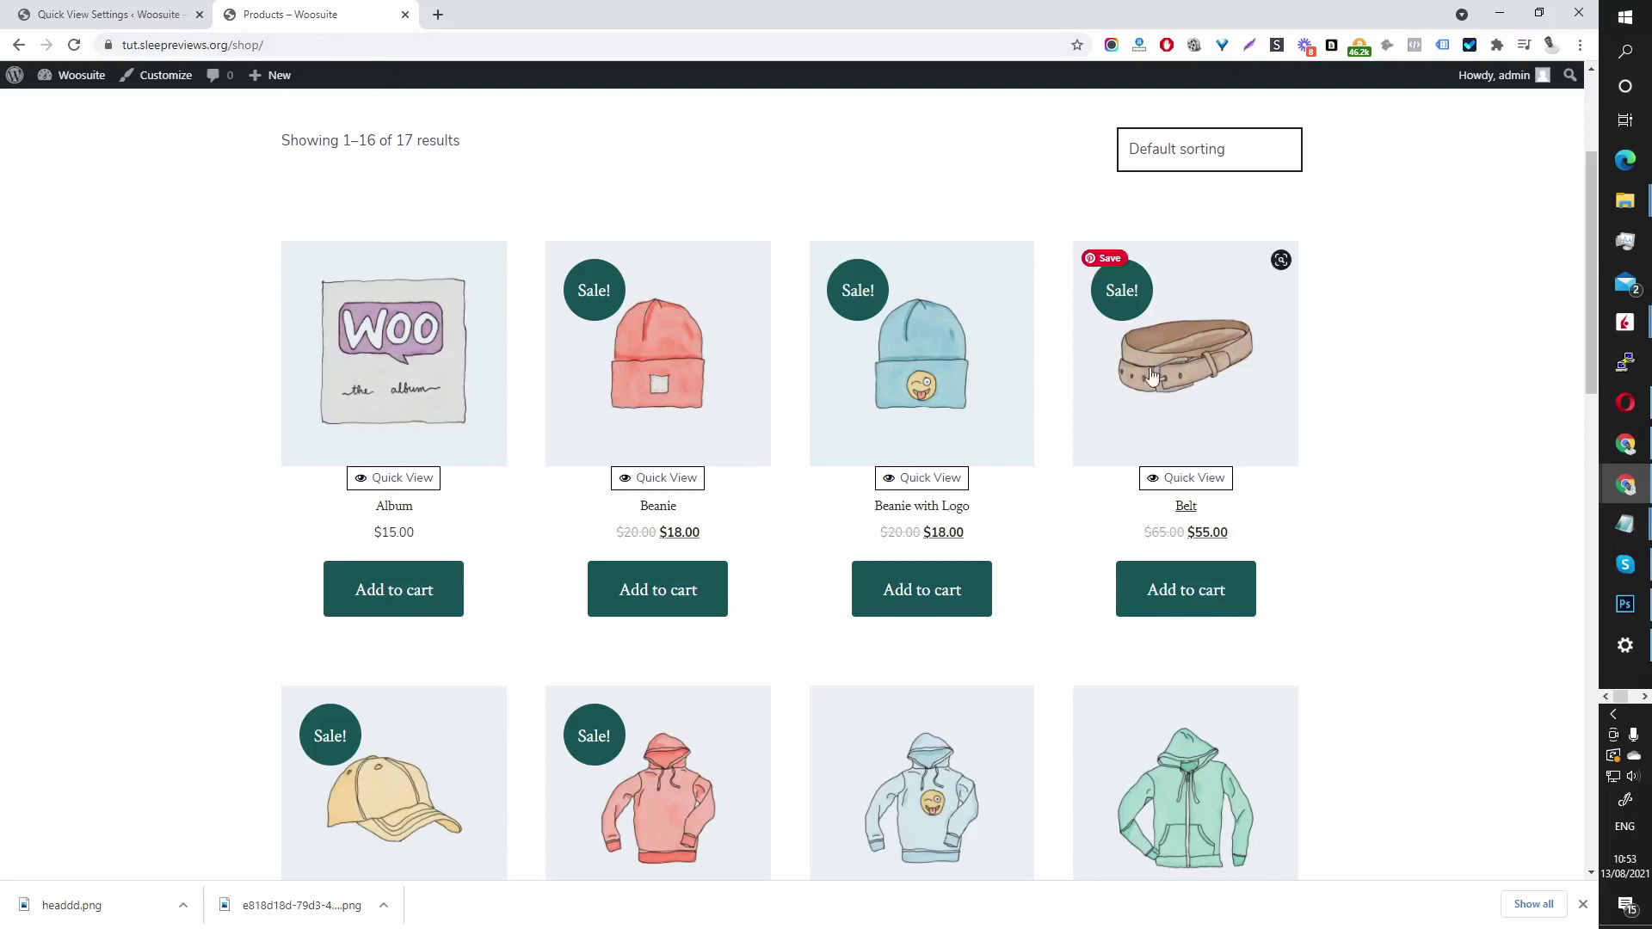
# Preview the Beanie's quick view popup on the shop, then switch back to the settings tab.
pyautogui.scroll(3, 1467, 517)
pyautogui.scroll(-4, 1454, 513)
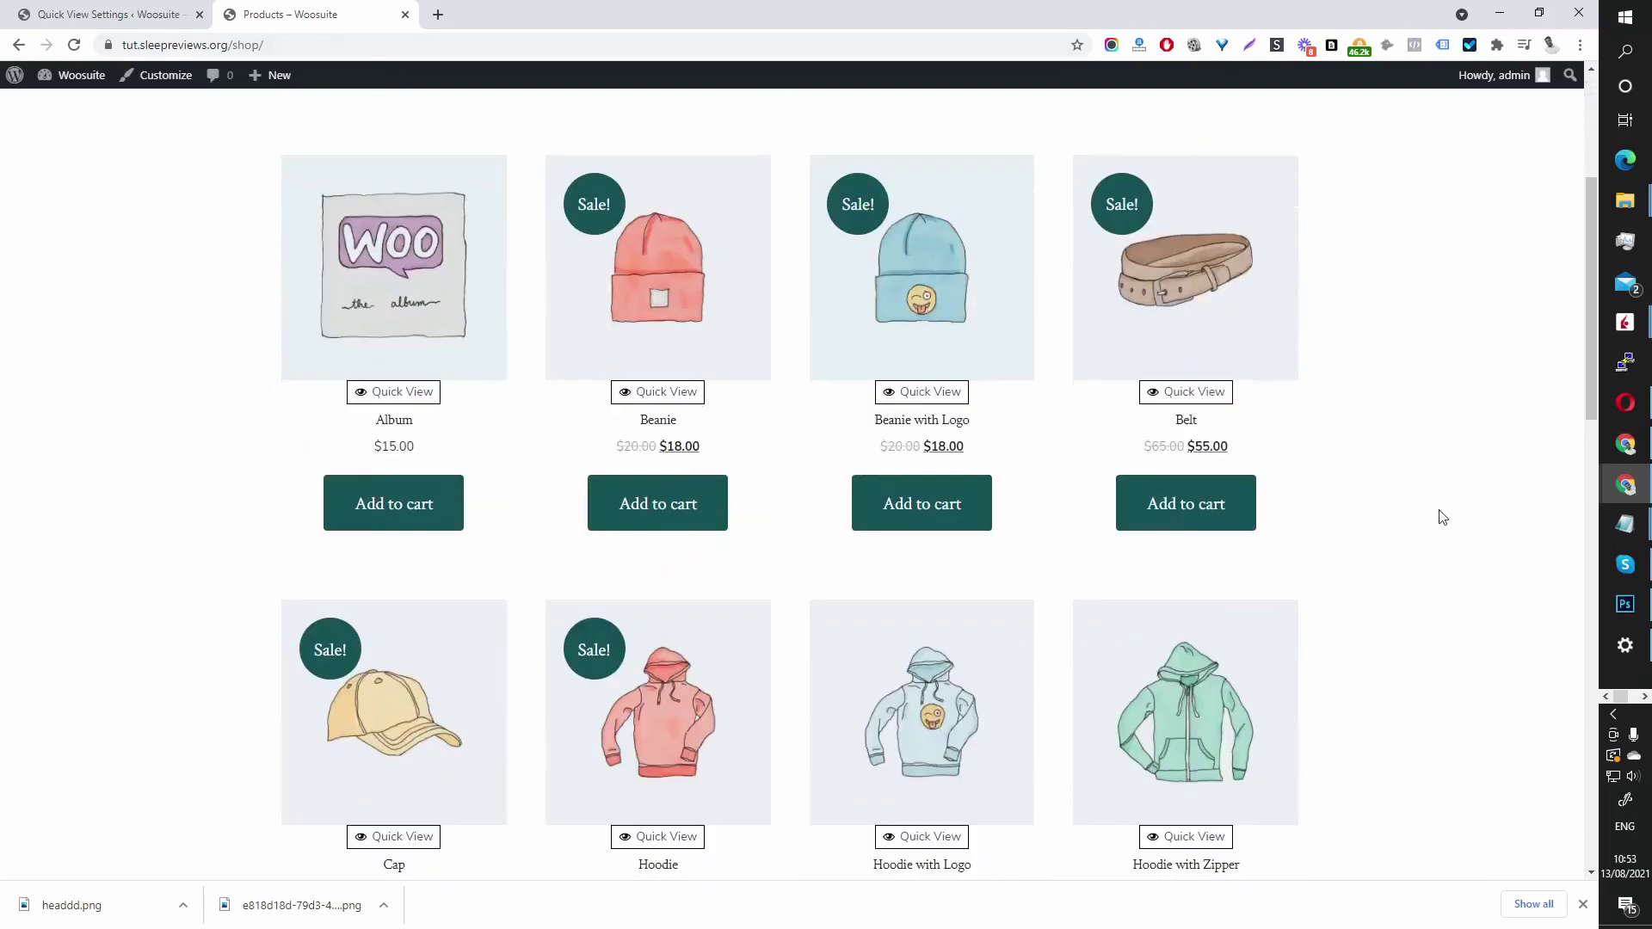
pyautogui.click(646, 393)
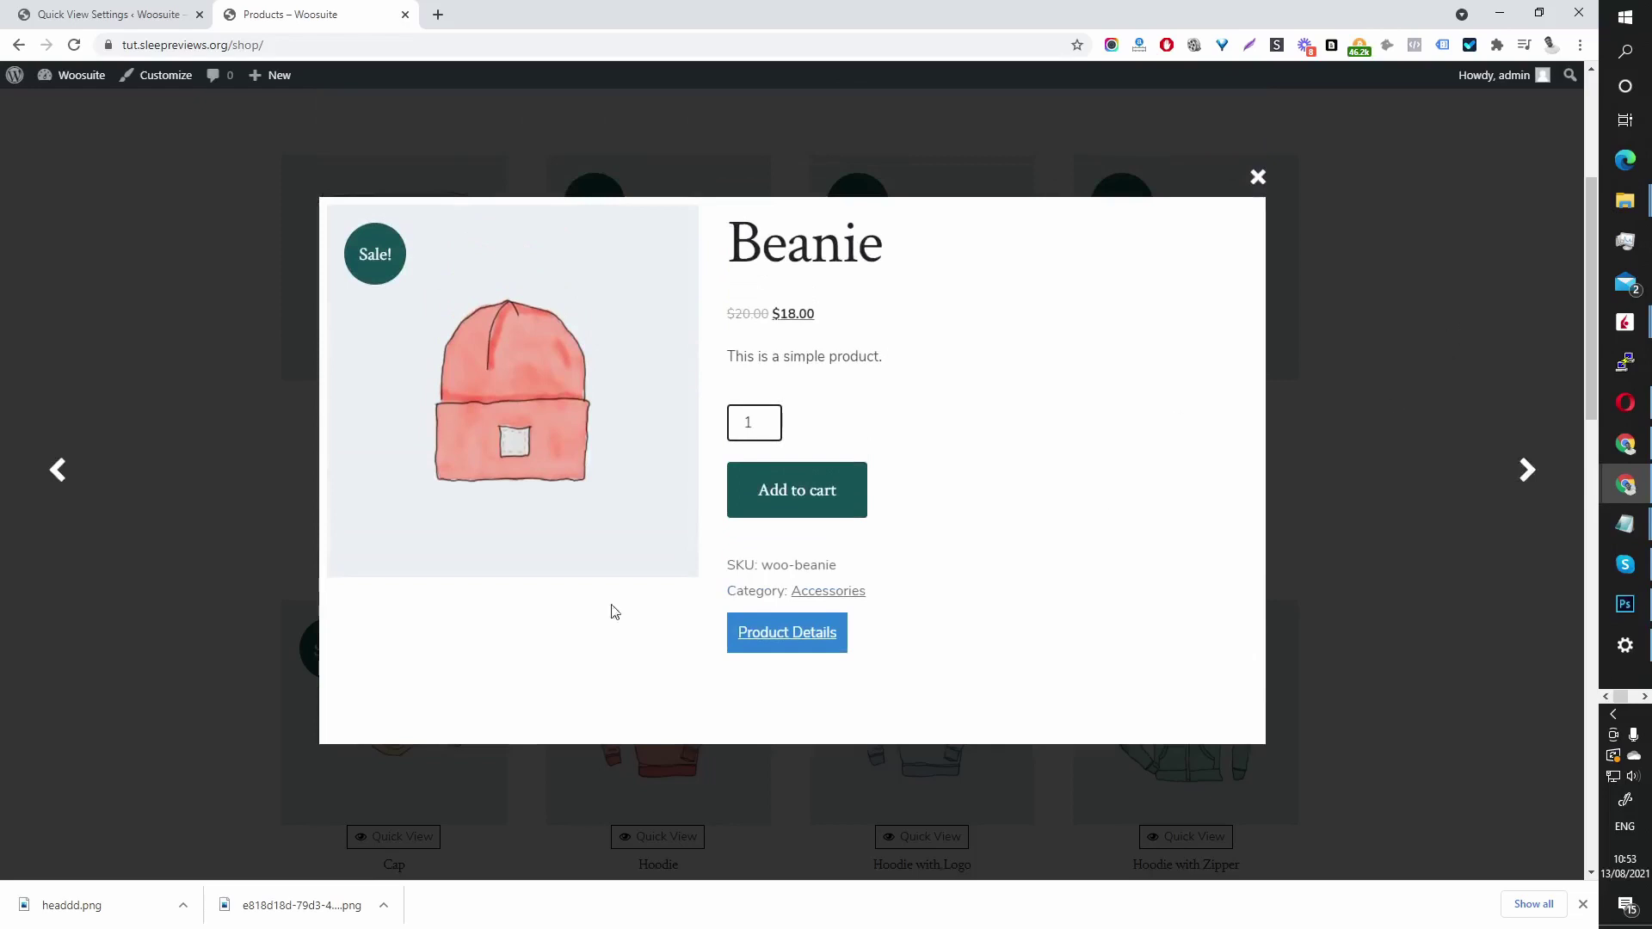
pyautogui.moveTo(667, 359)
pyautogui.hotkey('ctrl', 'Tab')
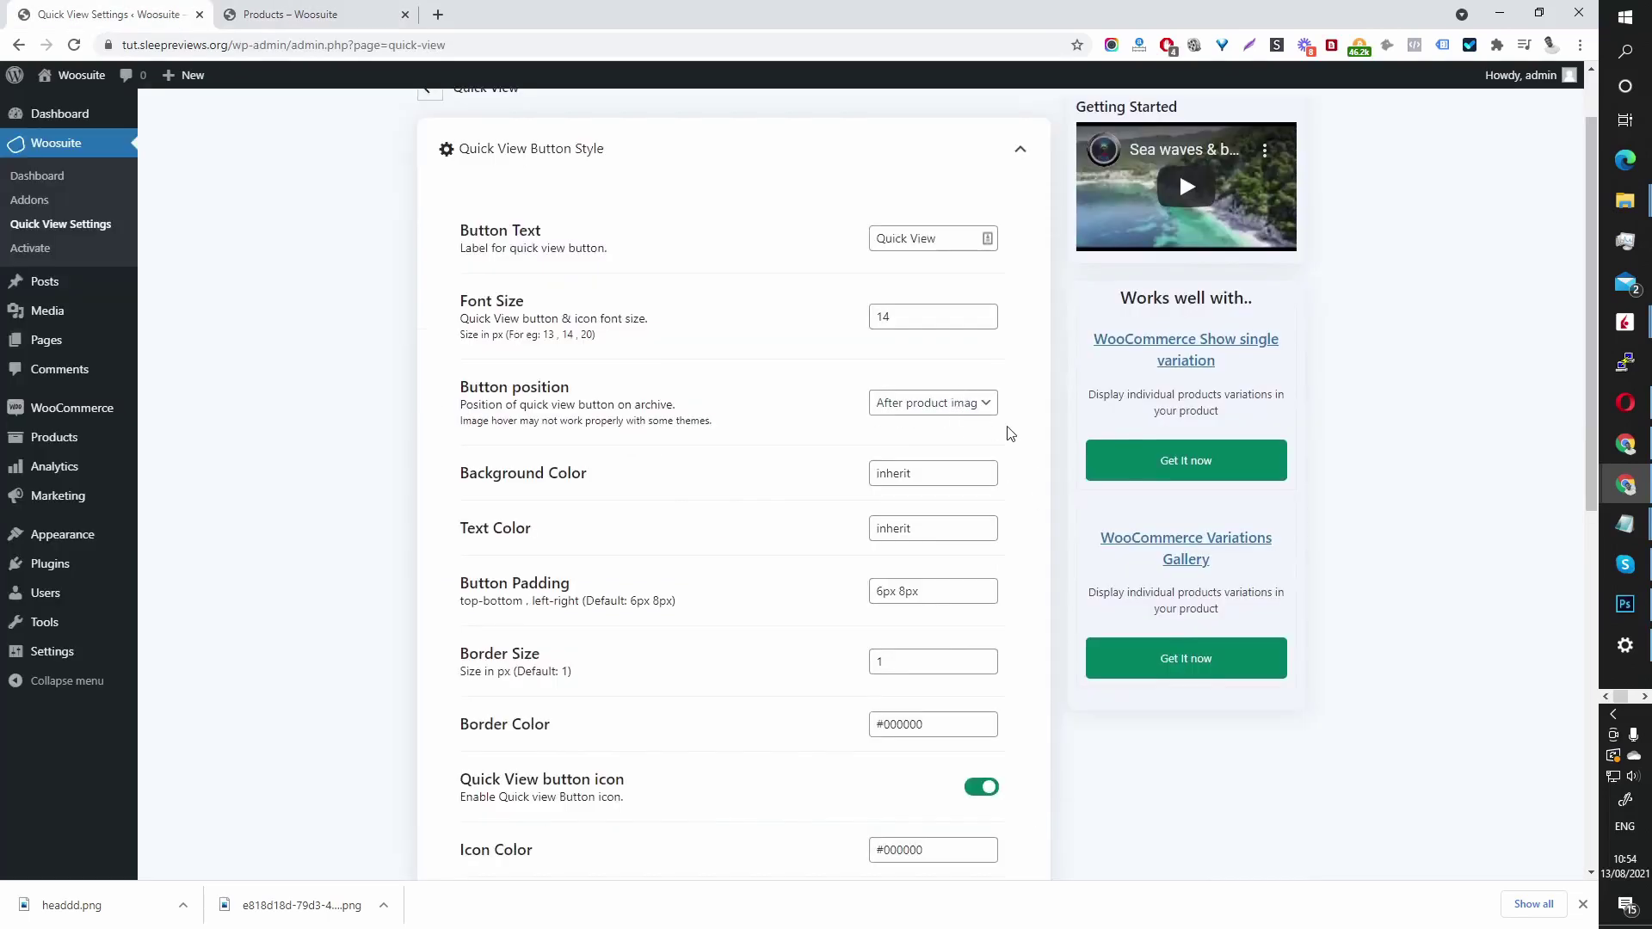
# In Image Settings, change Product images area from 40 to 50 and save.
pyautogui.scroll(-4, 1048, 448)
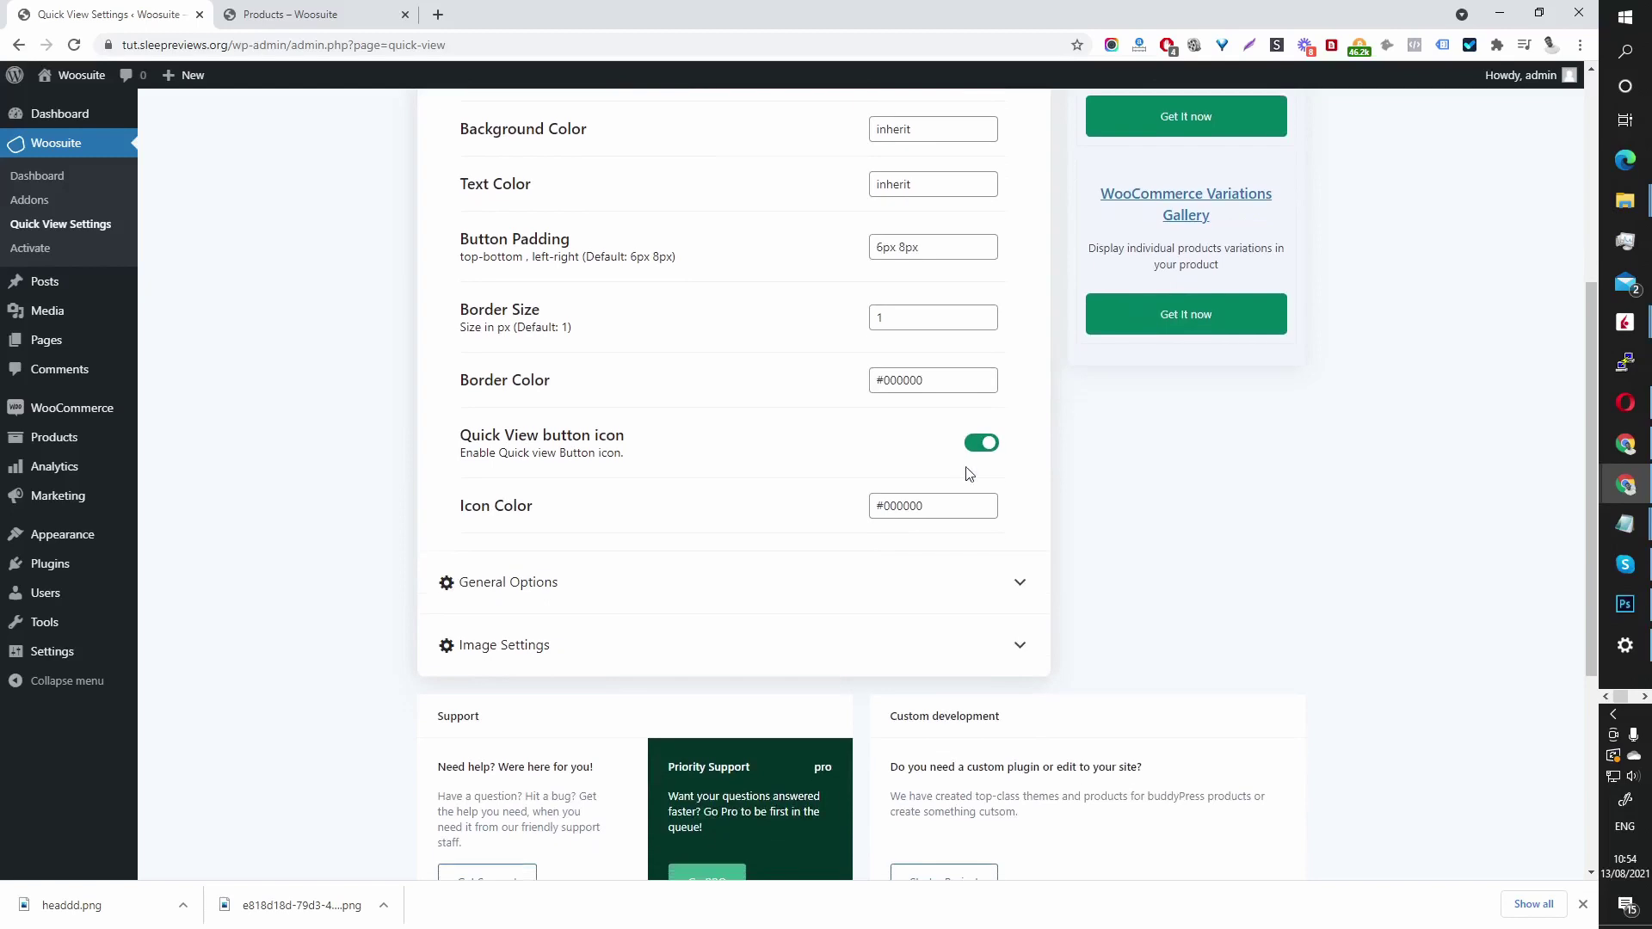
pyautogui.click(483, 652)
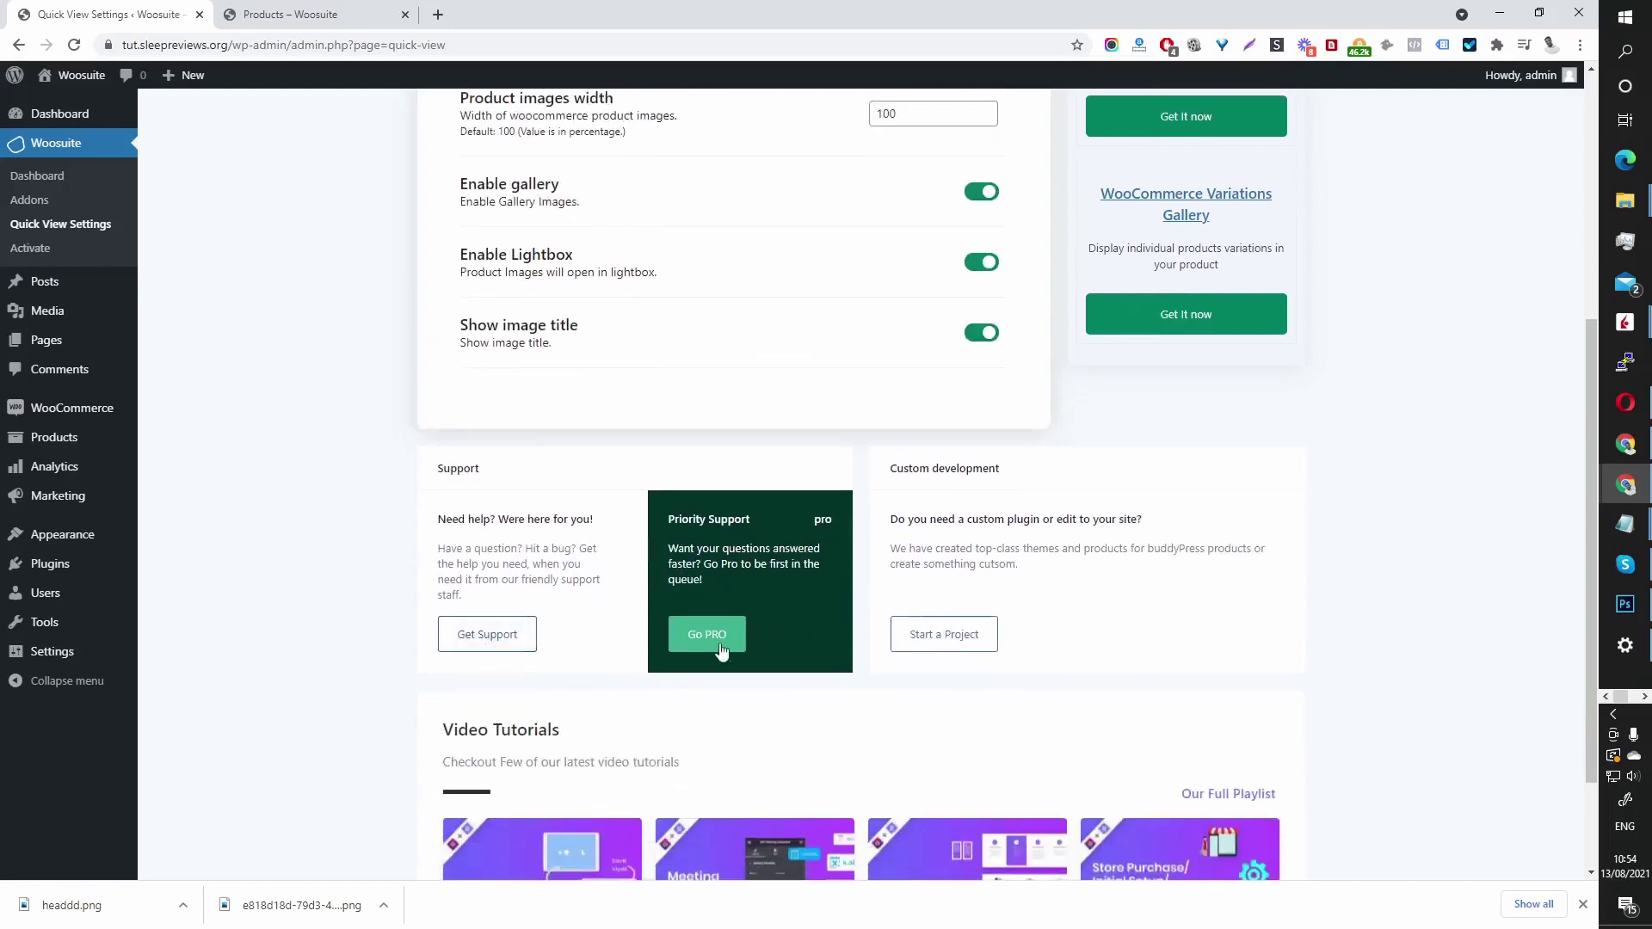
pyautogui.scroll(3, 804, 605)
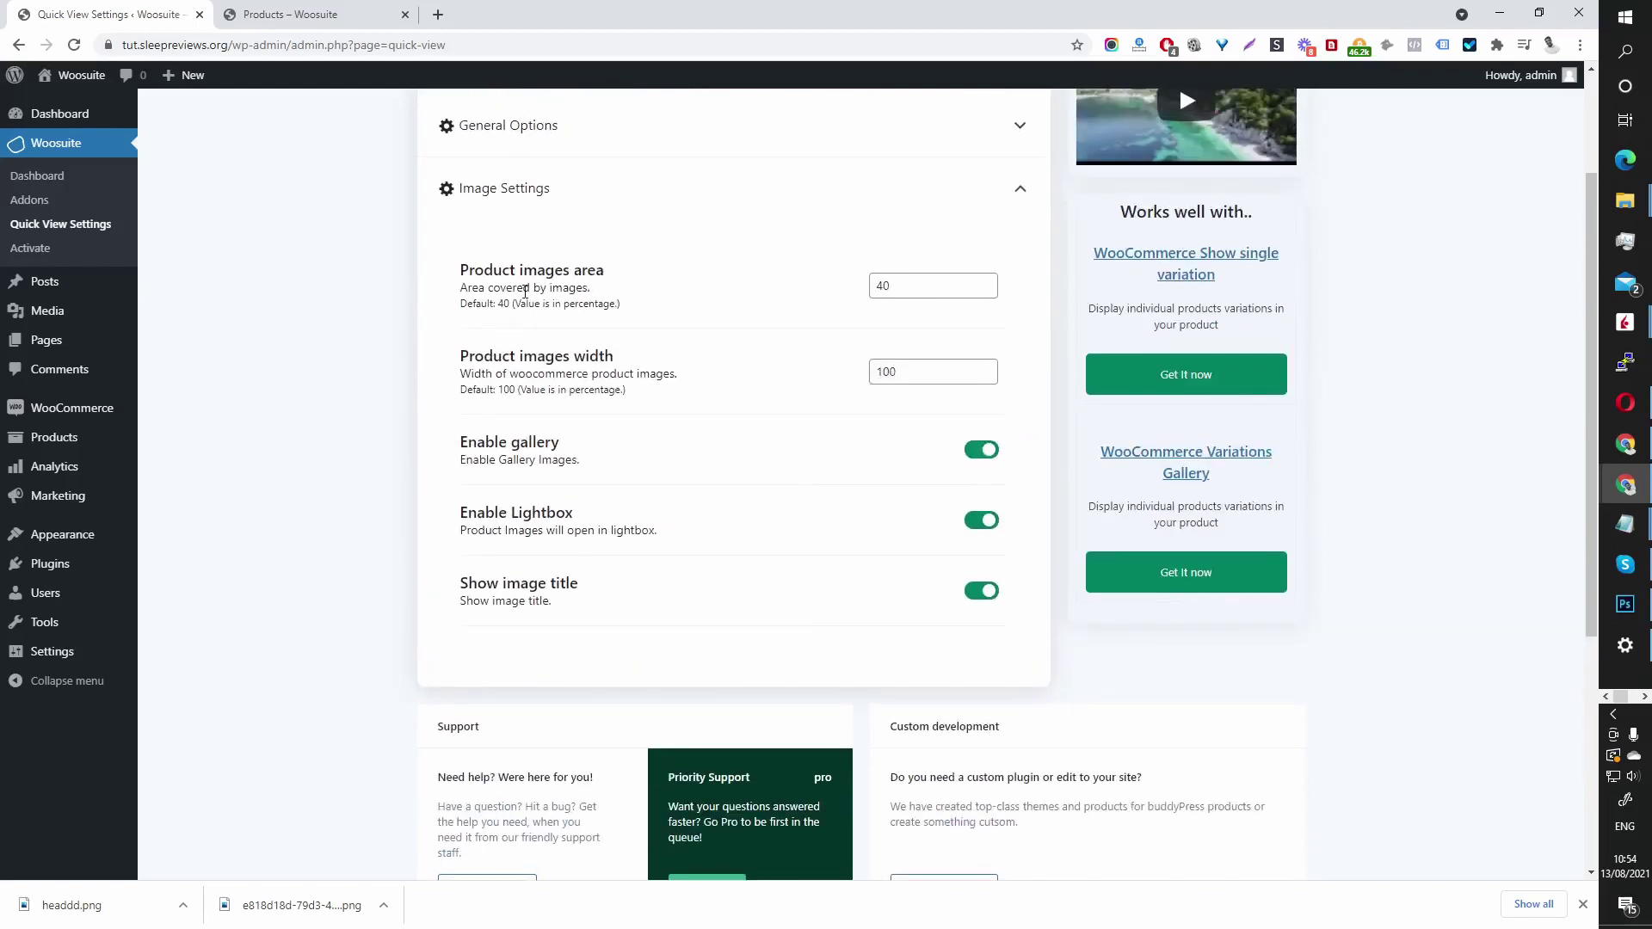
pyautogui.moveTo(884, 285); pyautogui.dragTo(842, 293)
pyautogui.scroll(2, 1179, 96)
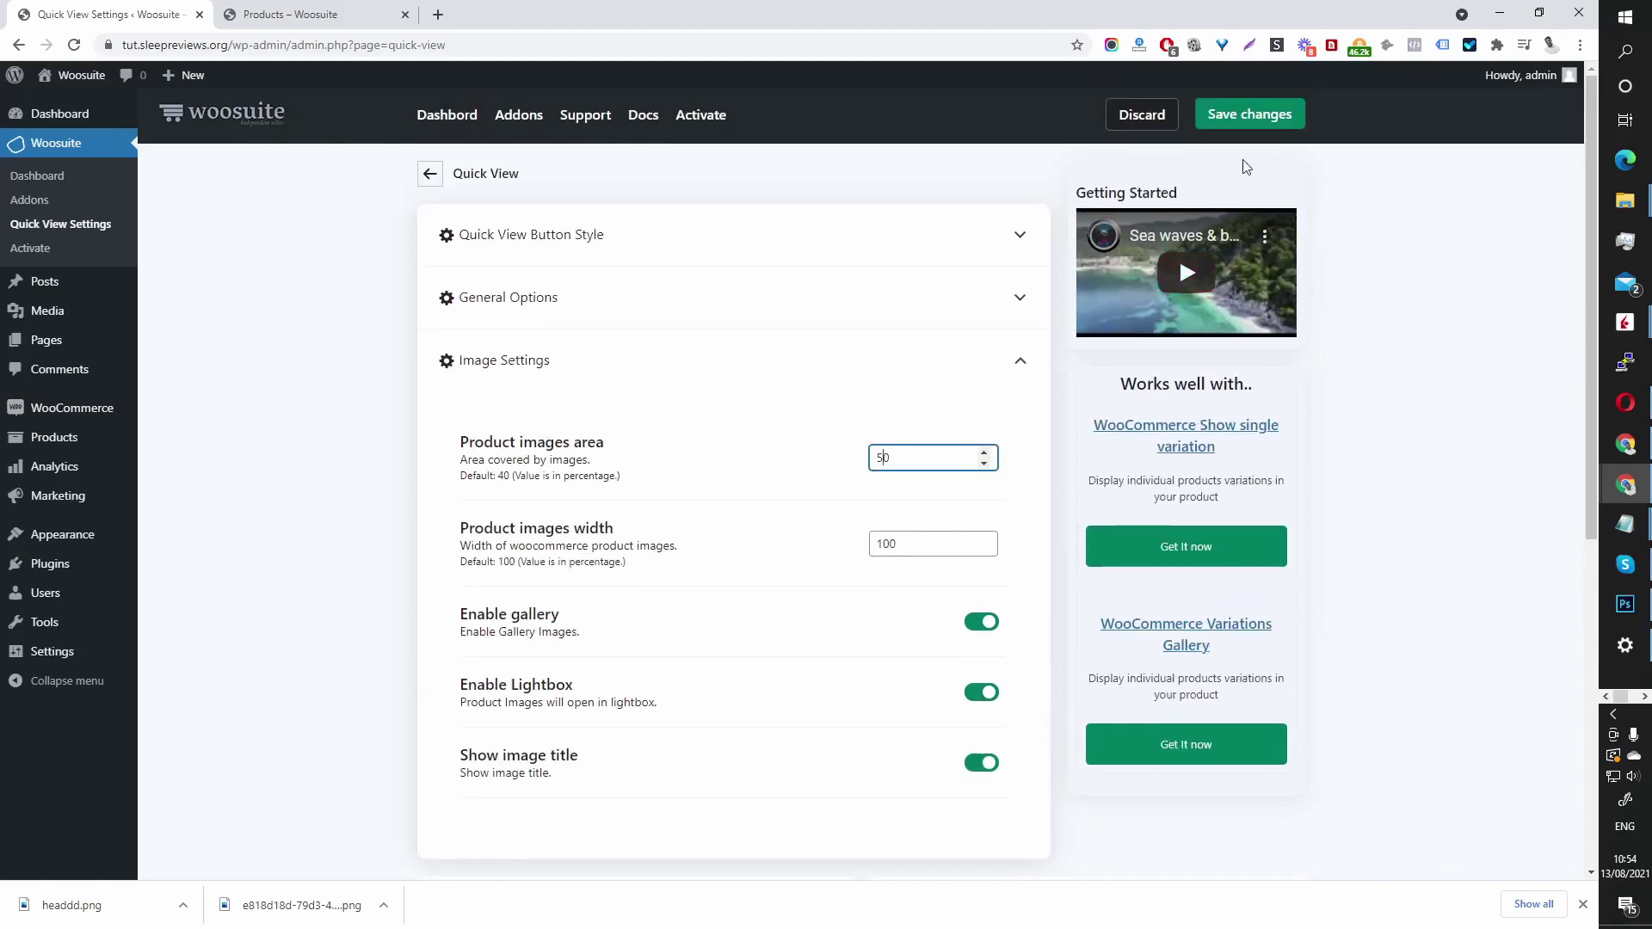
pyautogui.click(1271, 130)
pyautogui.click(1270, 130)
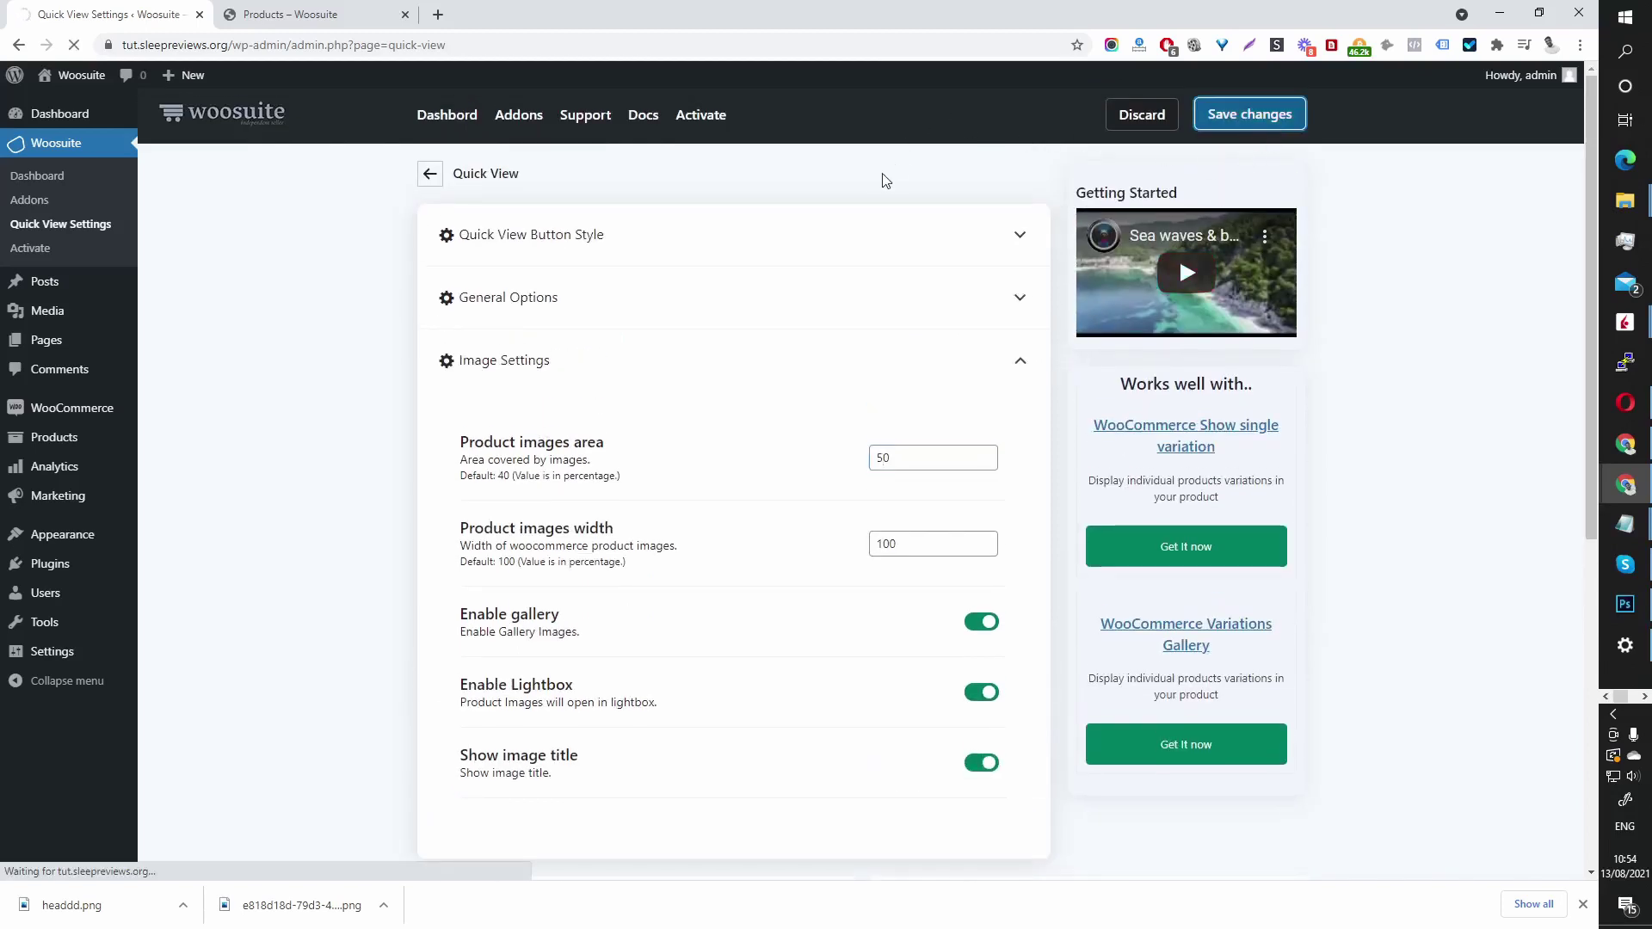
pyautogui.hotkey('ctrl', 'Tab')
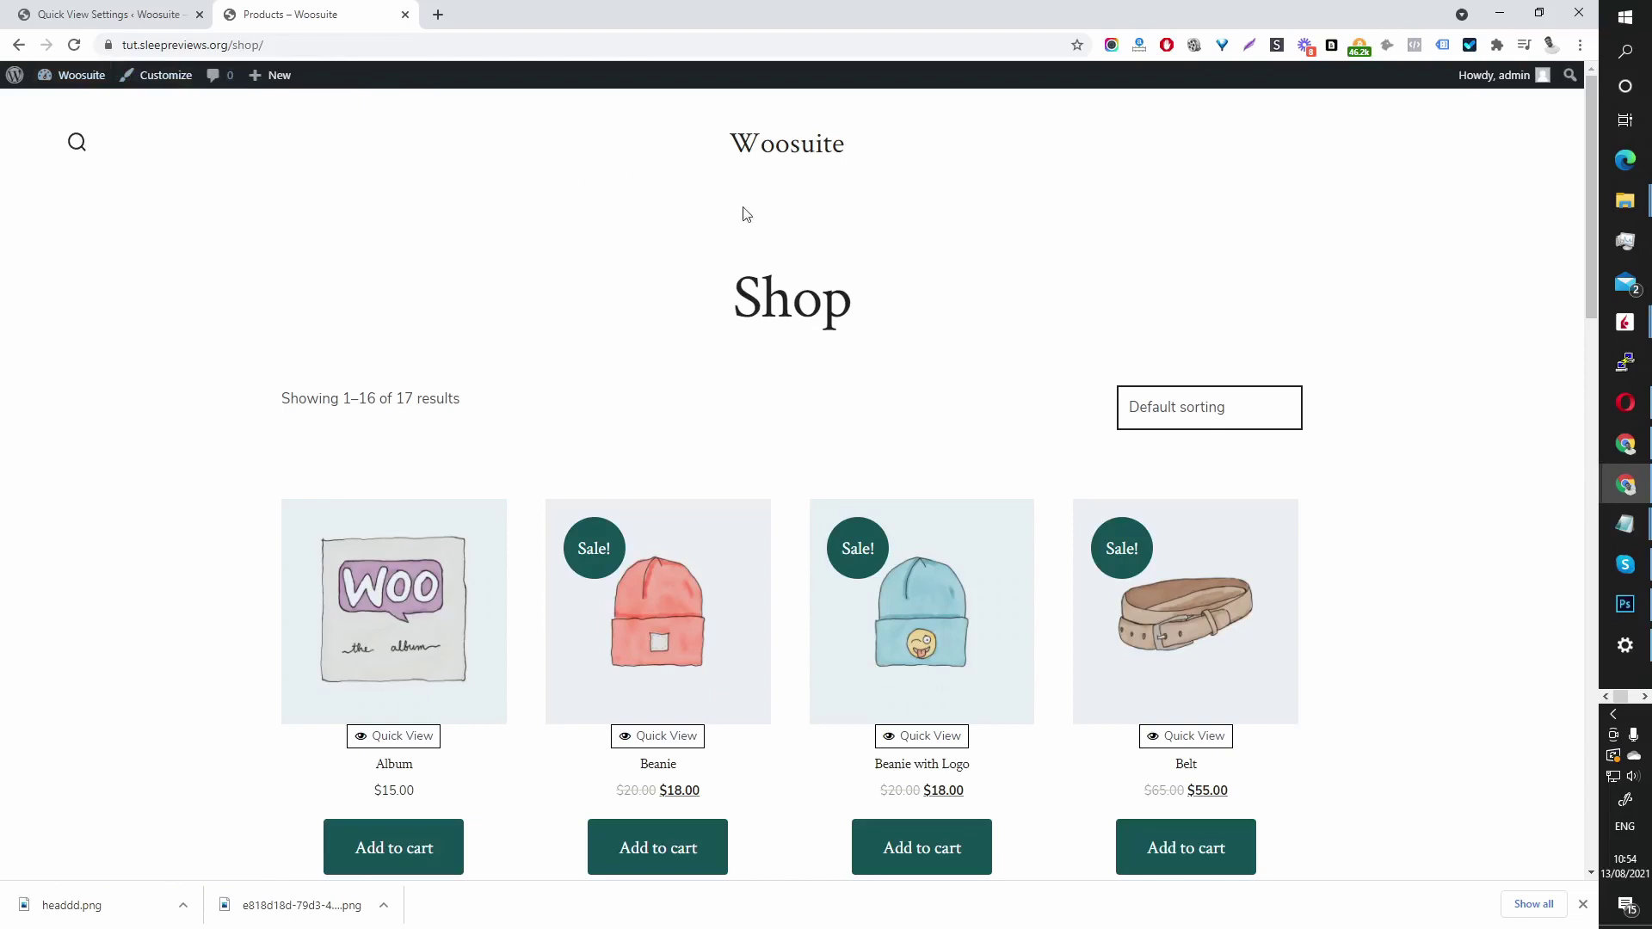
# Reload the shop and check the wider image area in the Beanie with Logo quick view popup.
pyautogui.click(74, 45)
pyautogui.scroll(-4, 987, 327)
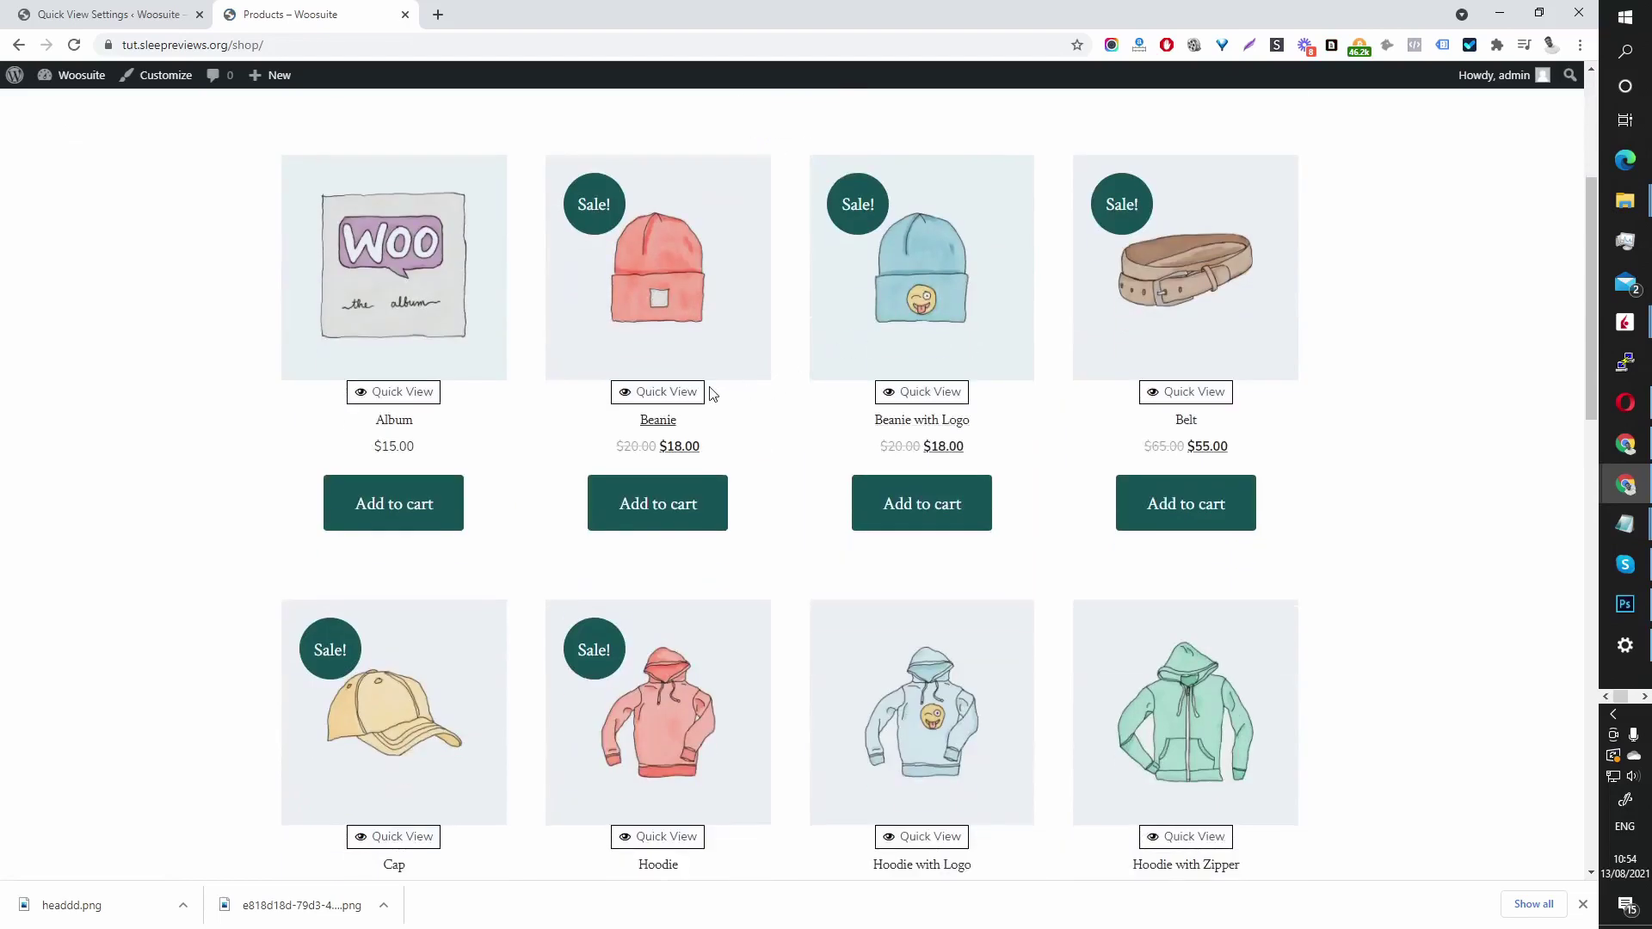
pyautogui.click(690, 392)
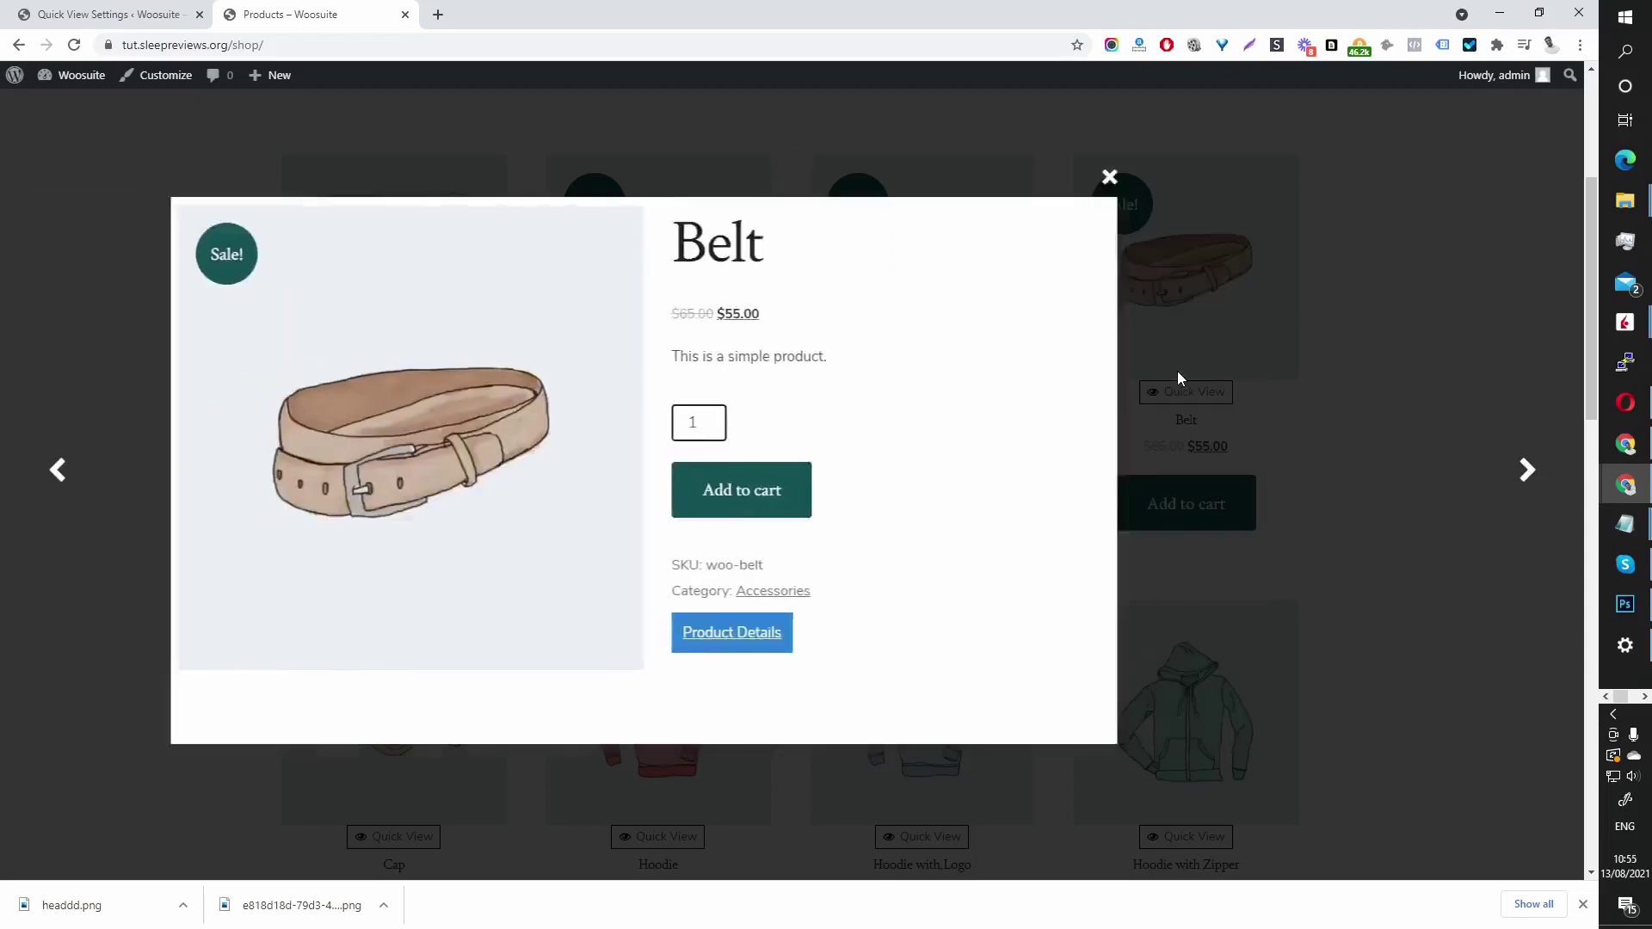
pyautogui.click(1258, 177)
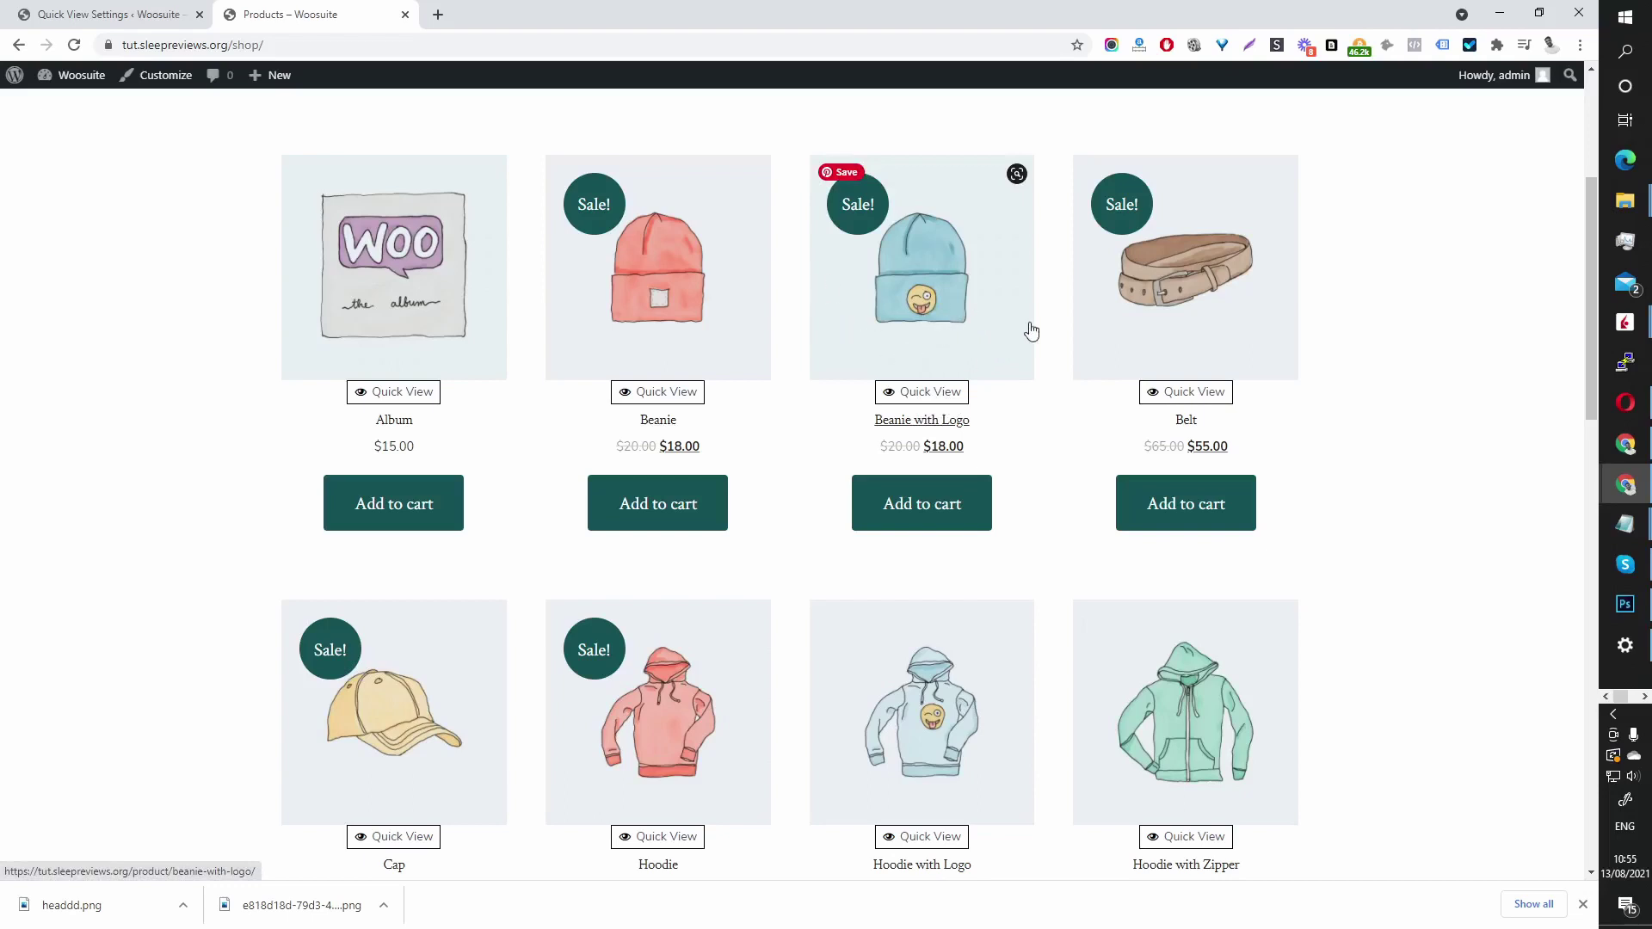
pyautogui.click(155, 11)
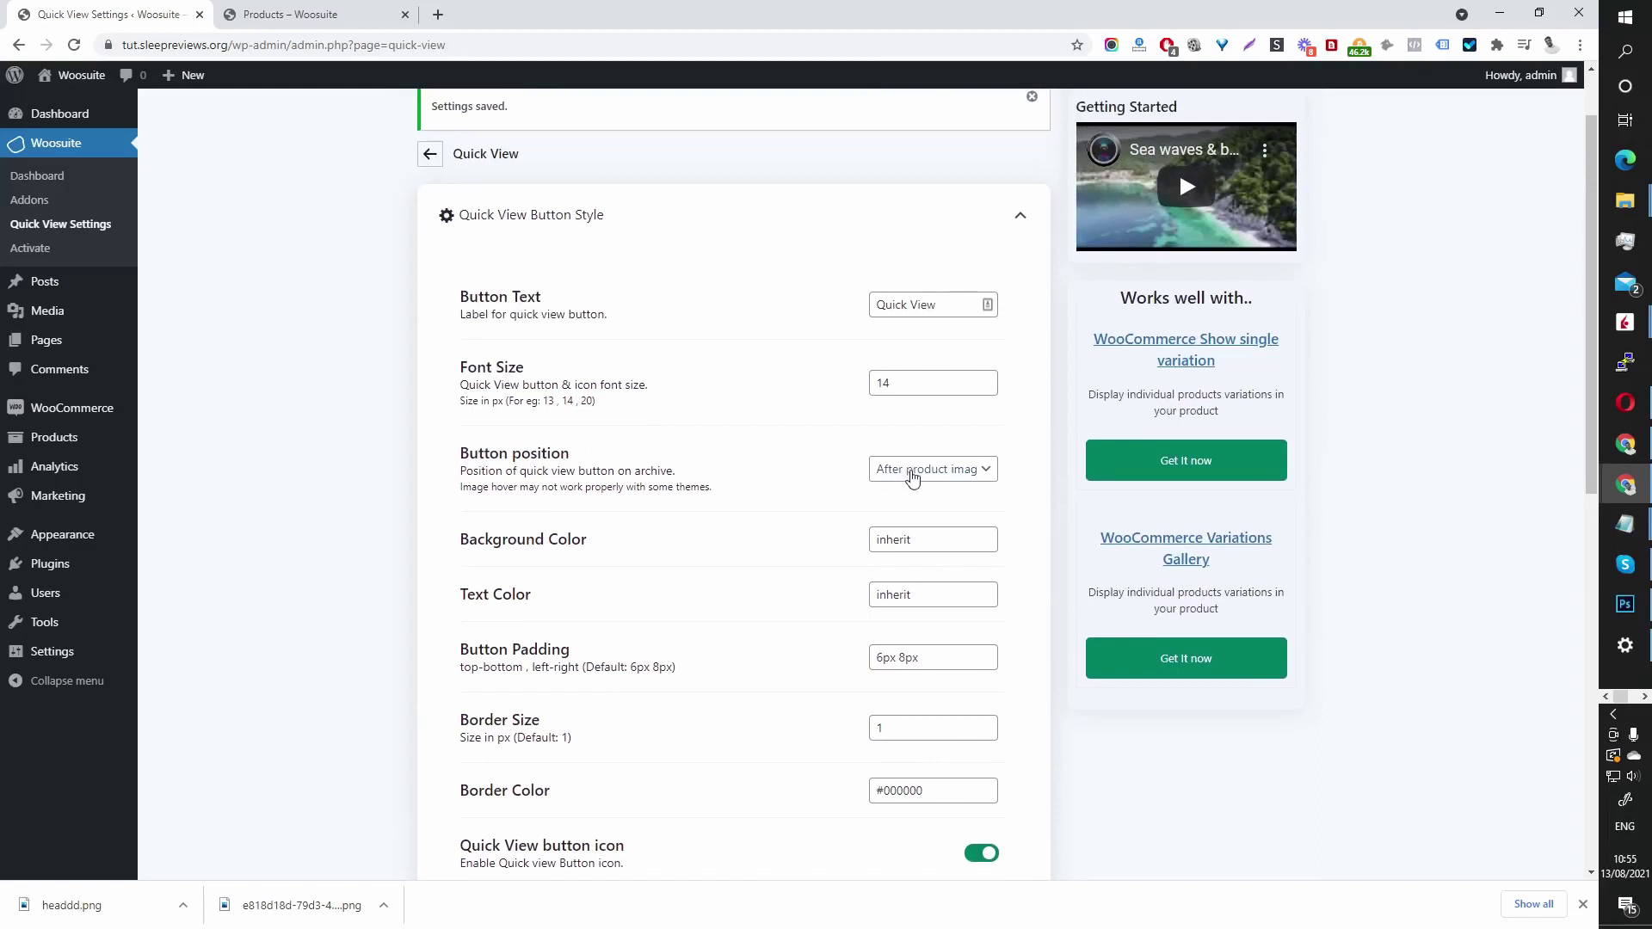
# Set Button position to 'On Image hover', save, and reload the shop page.
pyautogui.click(911, 479)
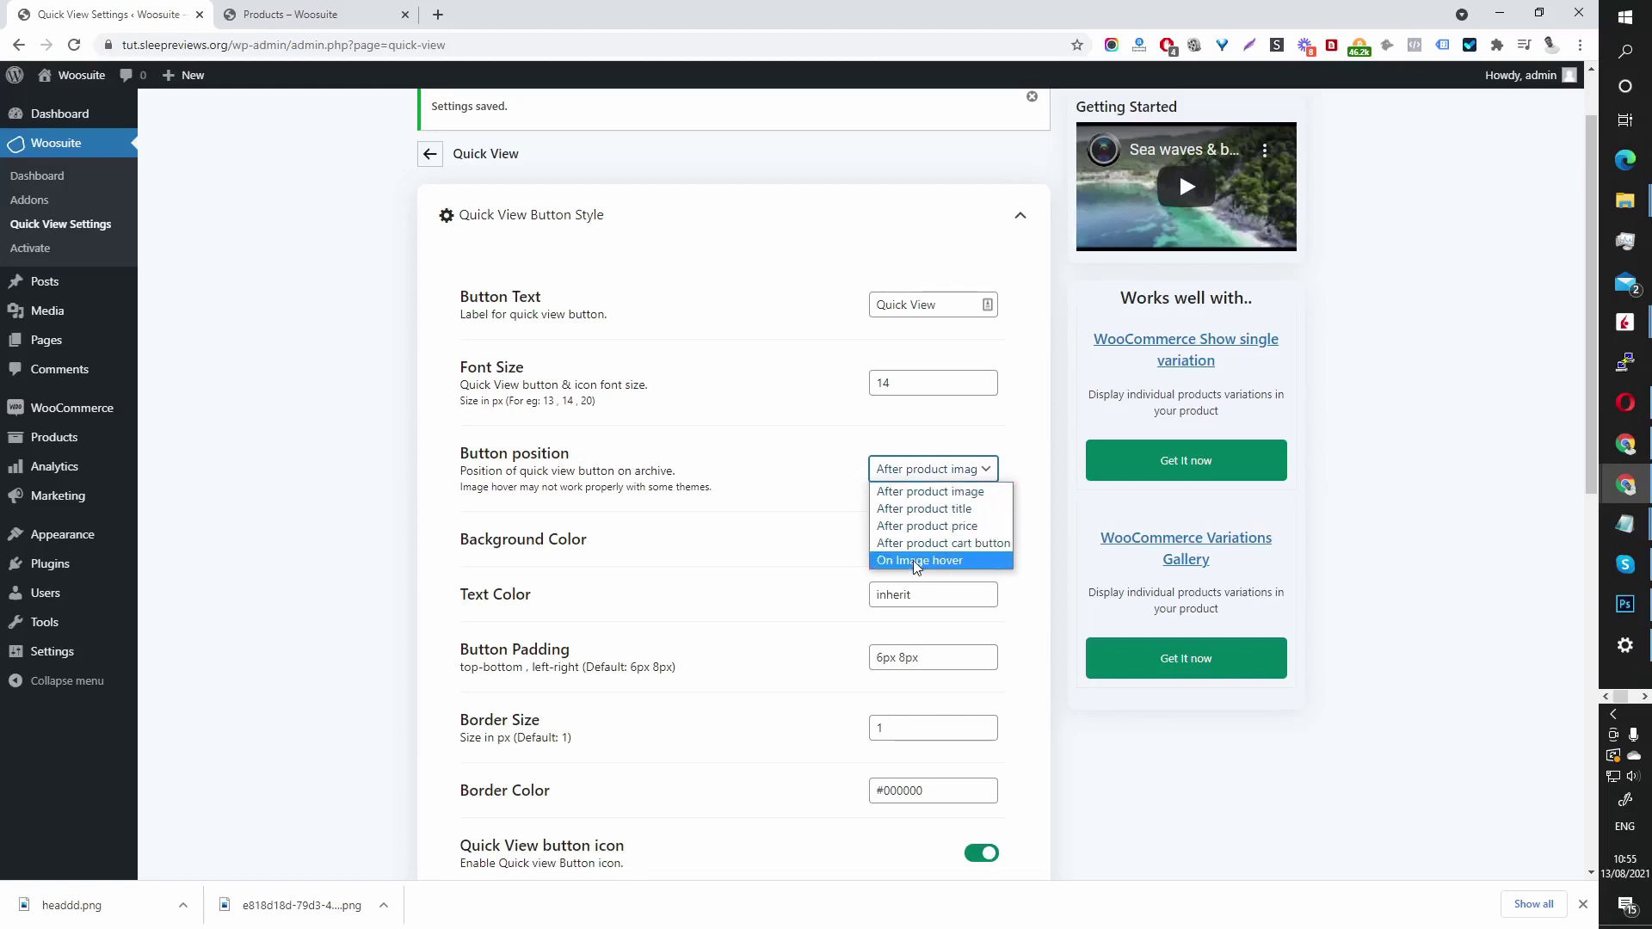
pyautogui.click(887, 561)
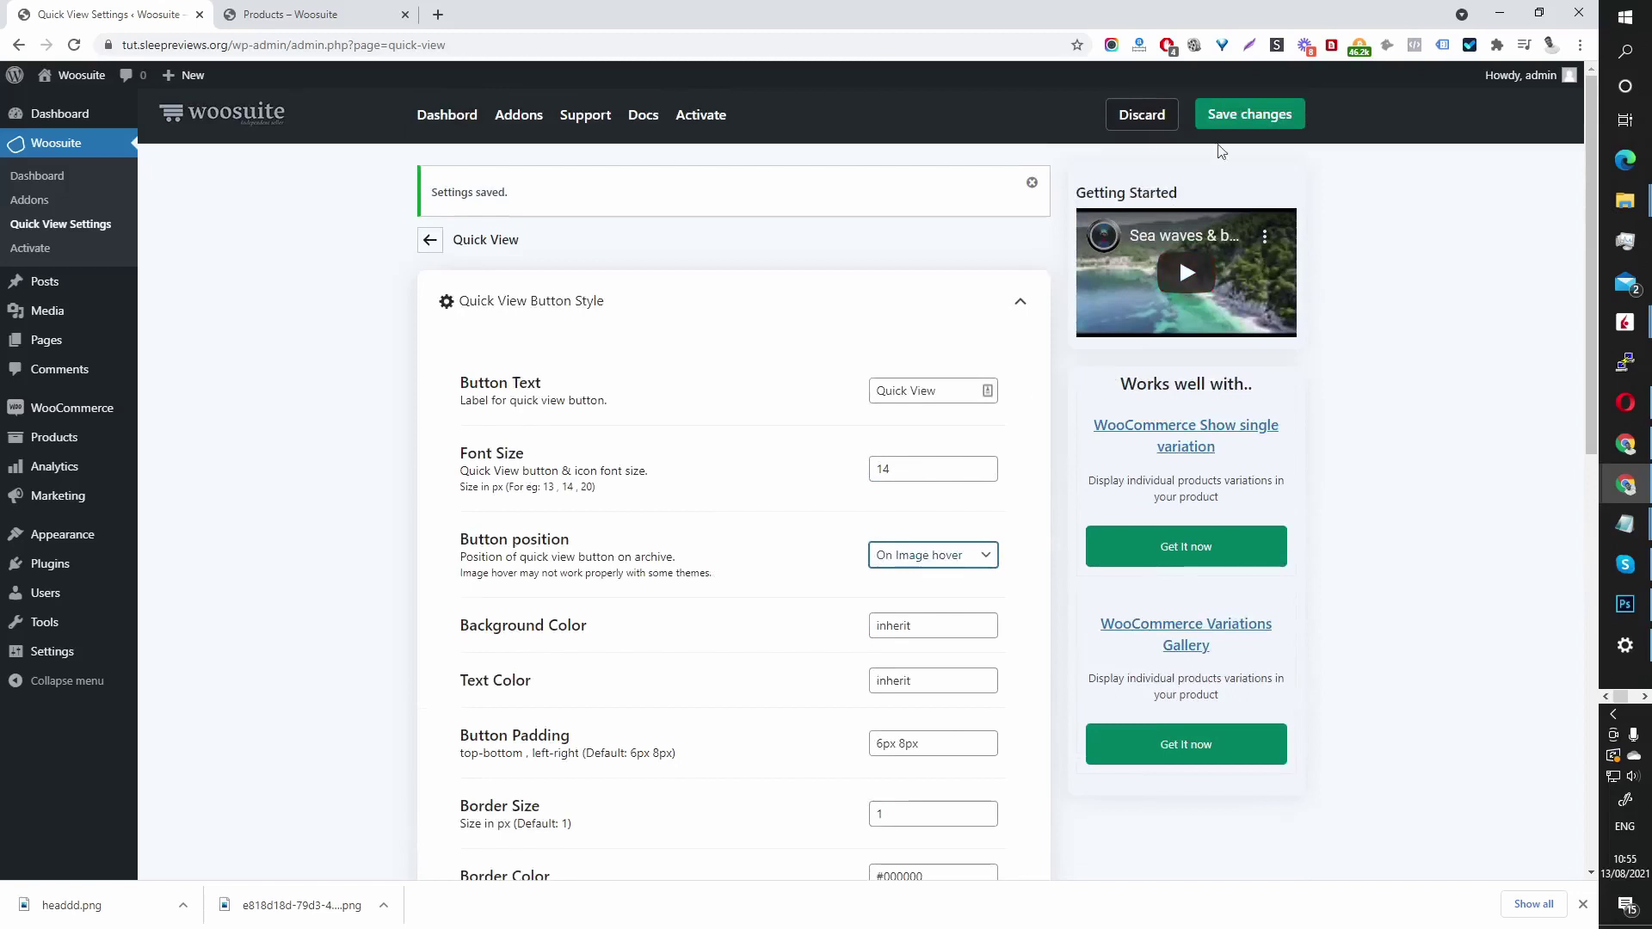
pyautogui.click(1249, 113)
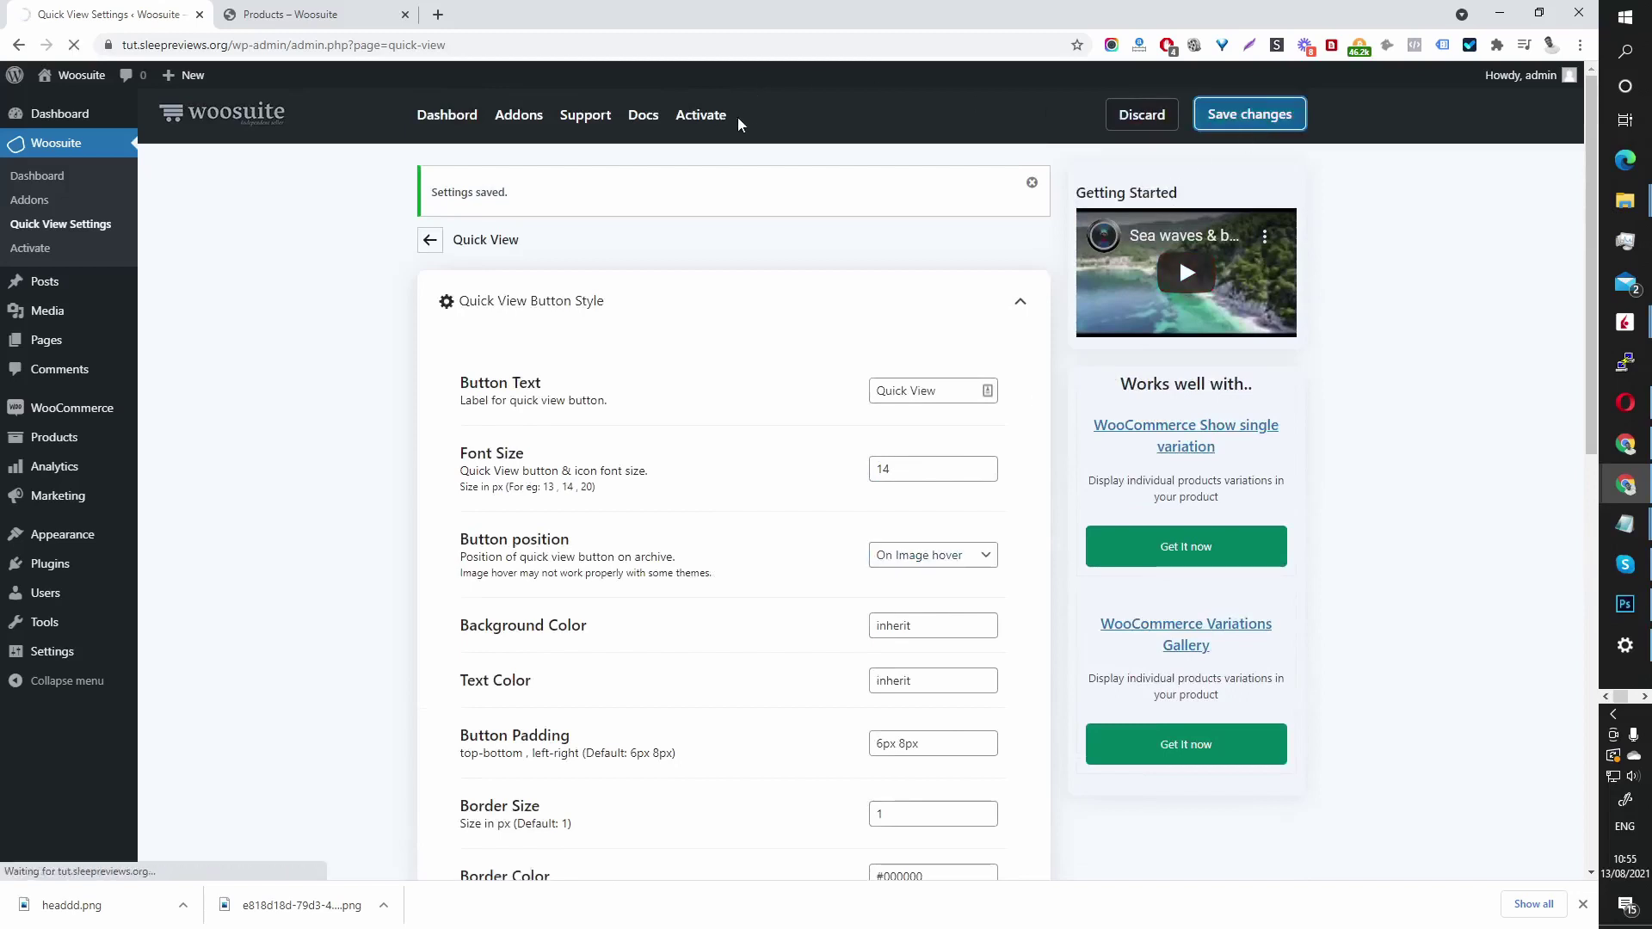
pyautogui.hotkey('ctrl', 'Tab')
pyautogui.press('F5')
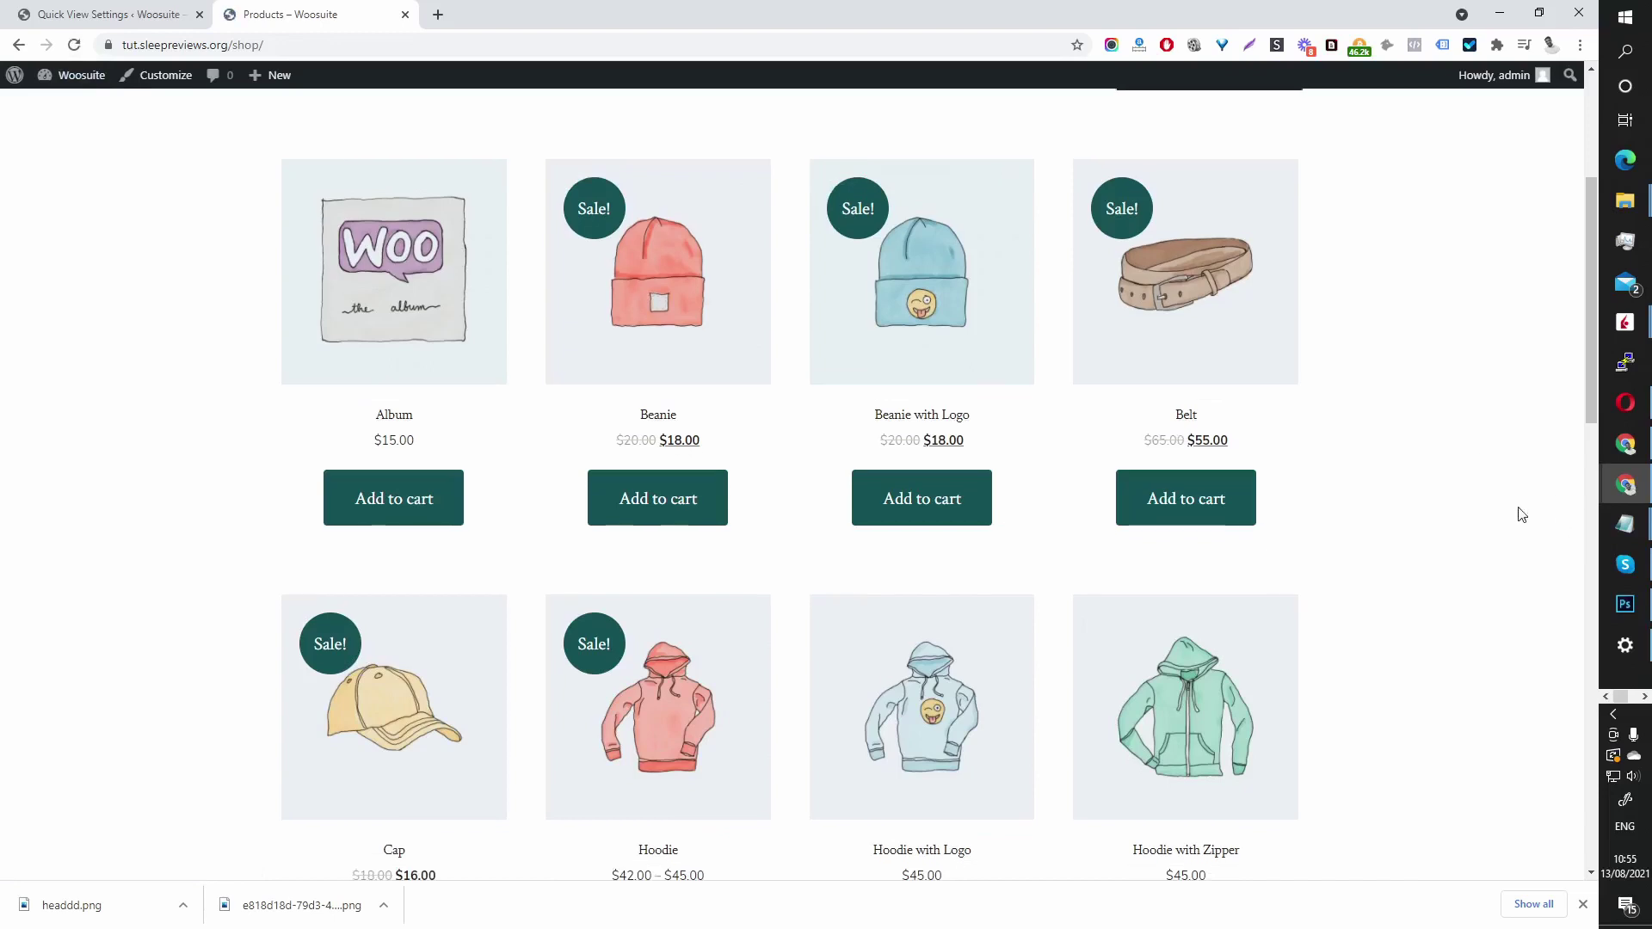
# Open the Album product's quick view from its hover button, then return to the settings.
pyautogui.moveTo(1216, 318)
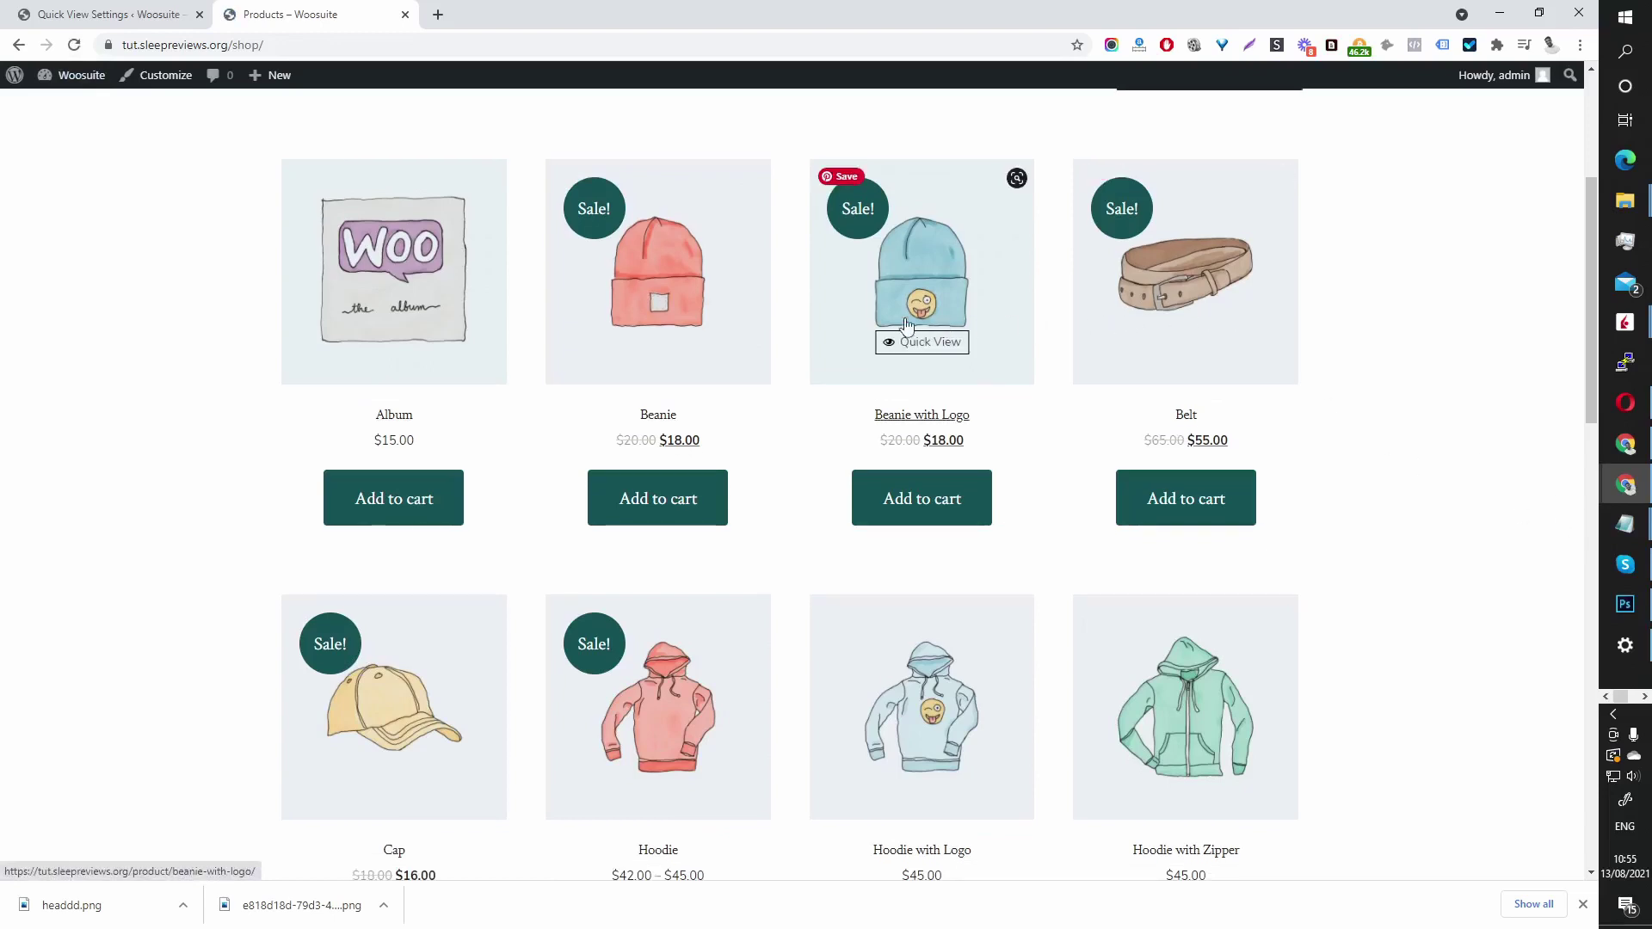
pyautogui.moveTo(618, 297)
pyautogui.moveTo(413, 349)
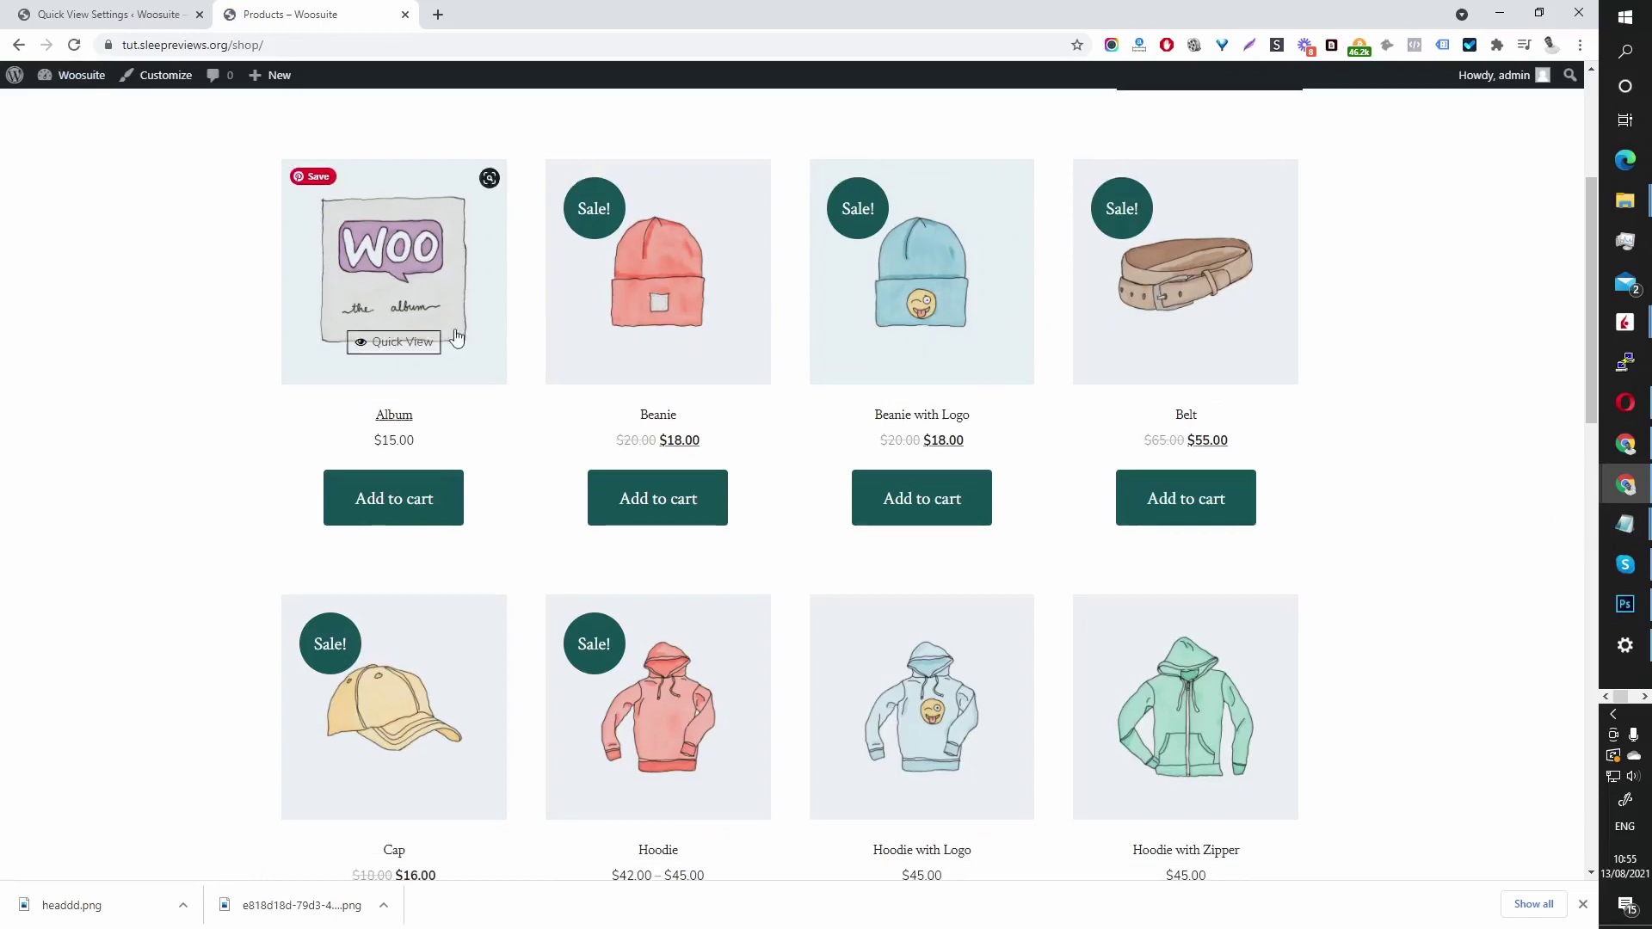
pyautogui.click(420, 344)
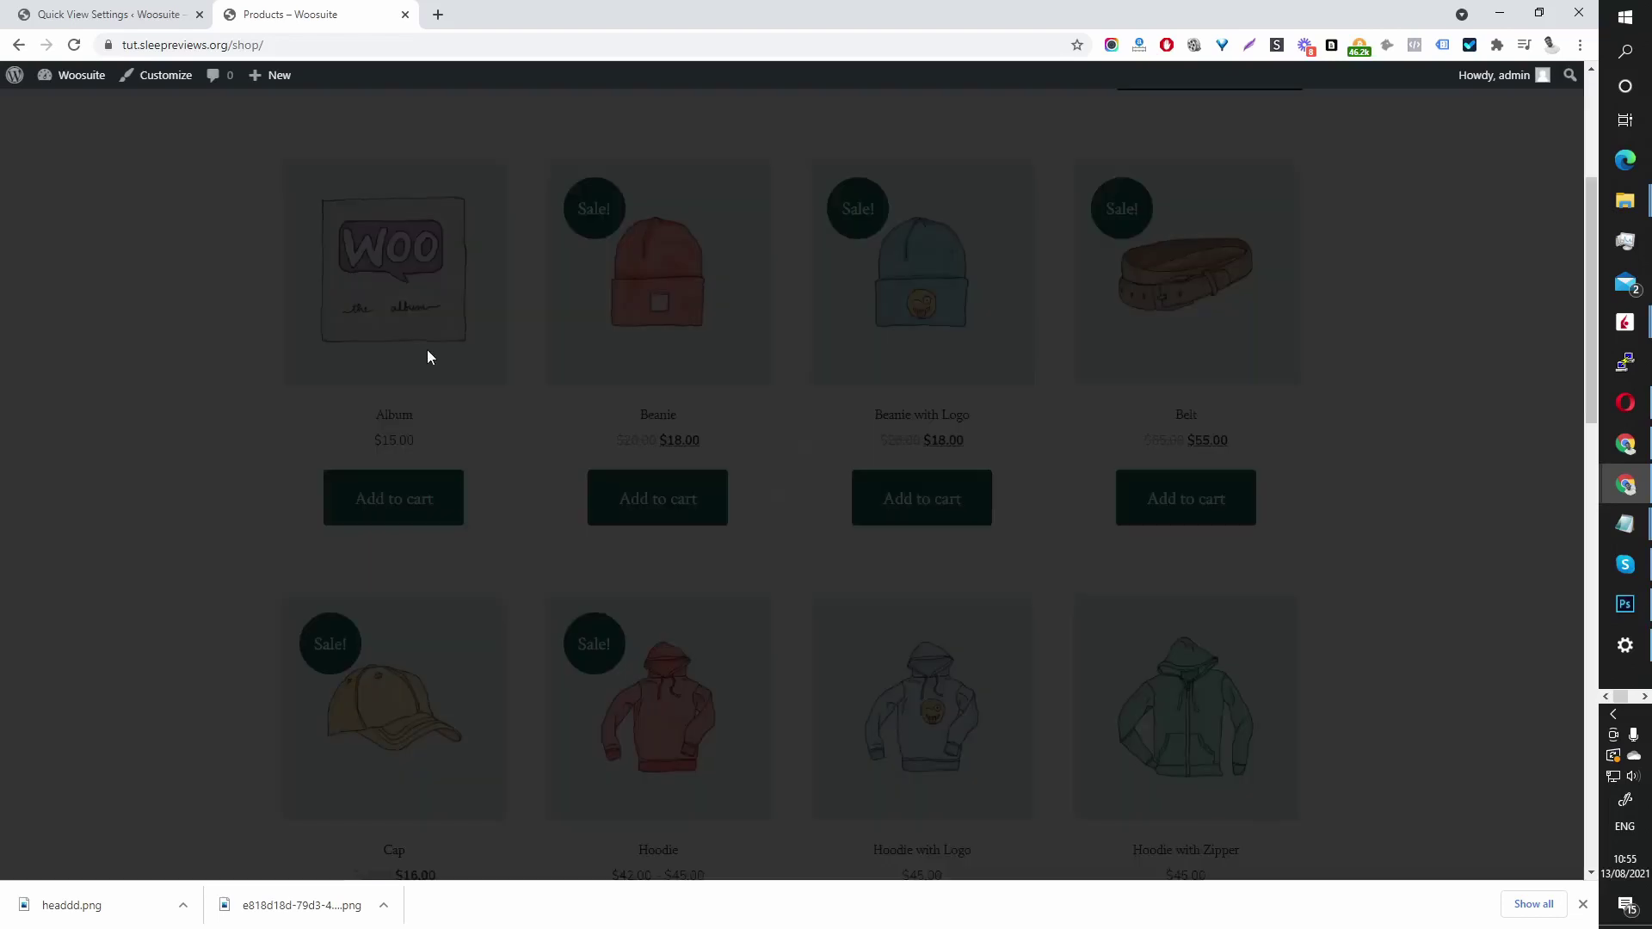
pyautogui.hotkey('ctrl', 'shift', 'Tab')
pyautogui.scroll(-2, 585, 344)
# Inspect the Button Text setting and the Font Size value of 14.
pyautogui.scroll(-3, 688, 448)
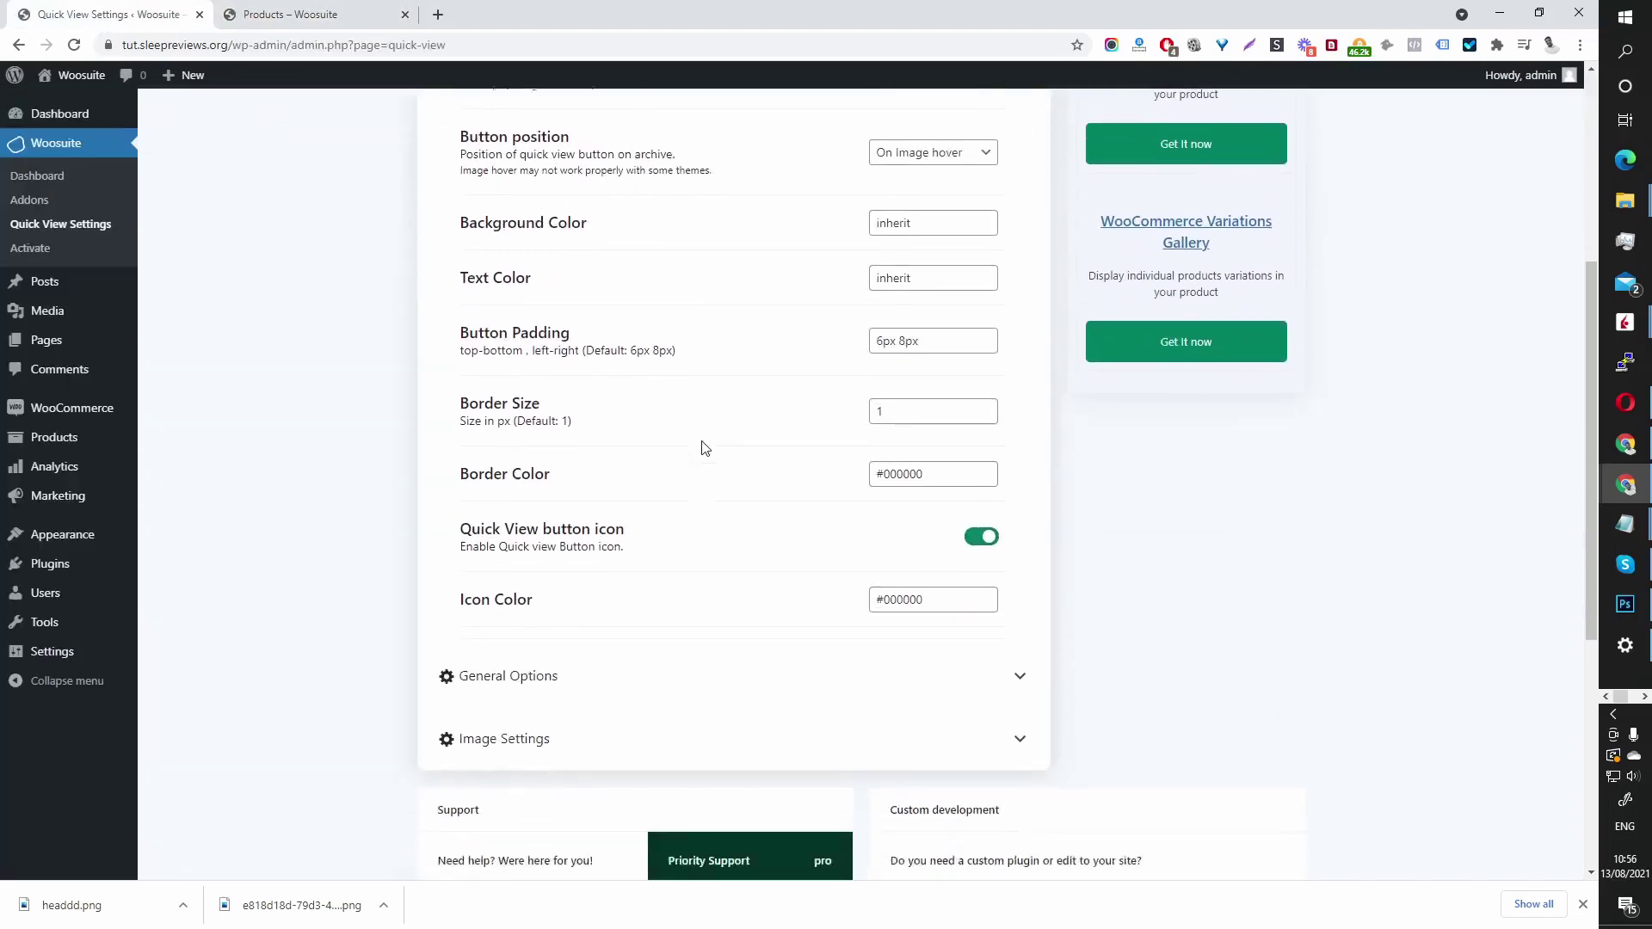
pyautogui.scroll(2, 713, 446)
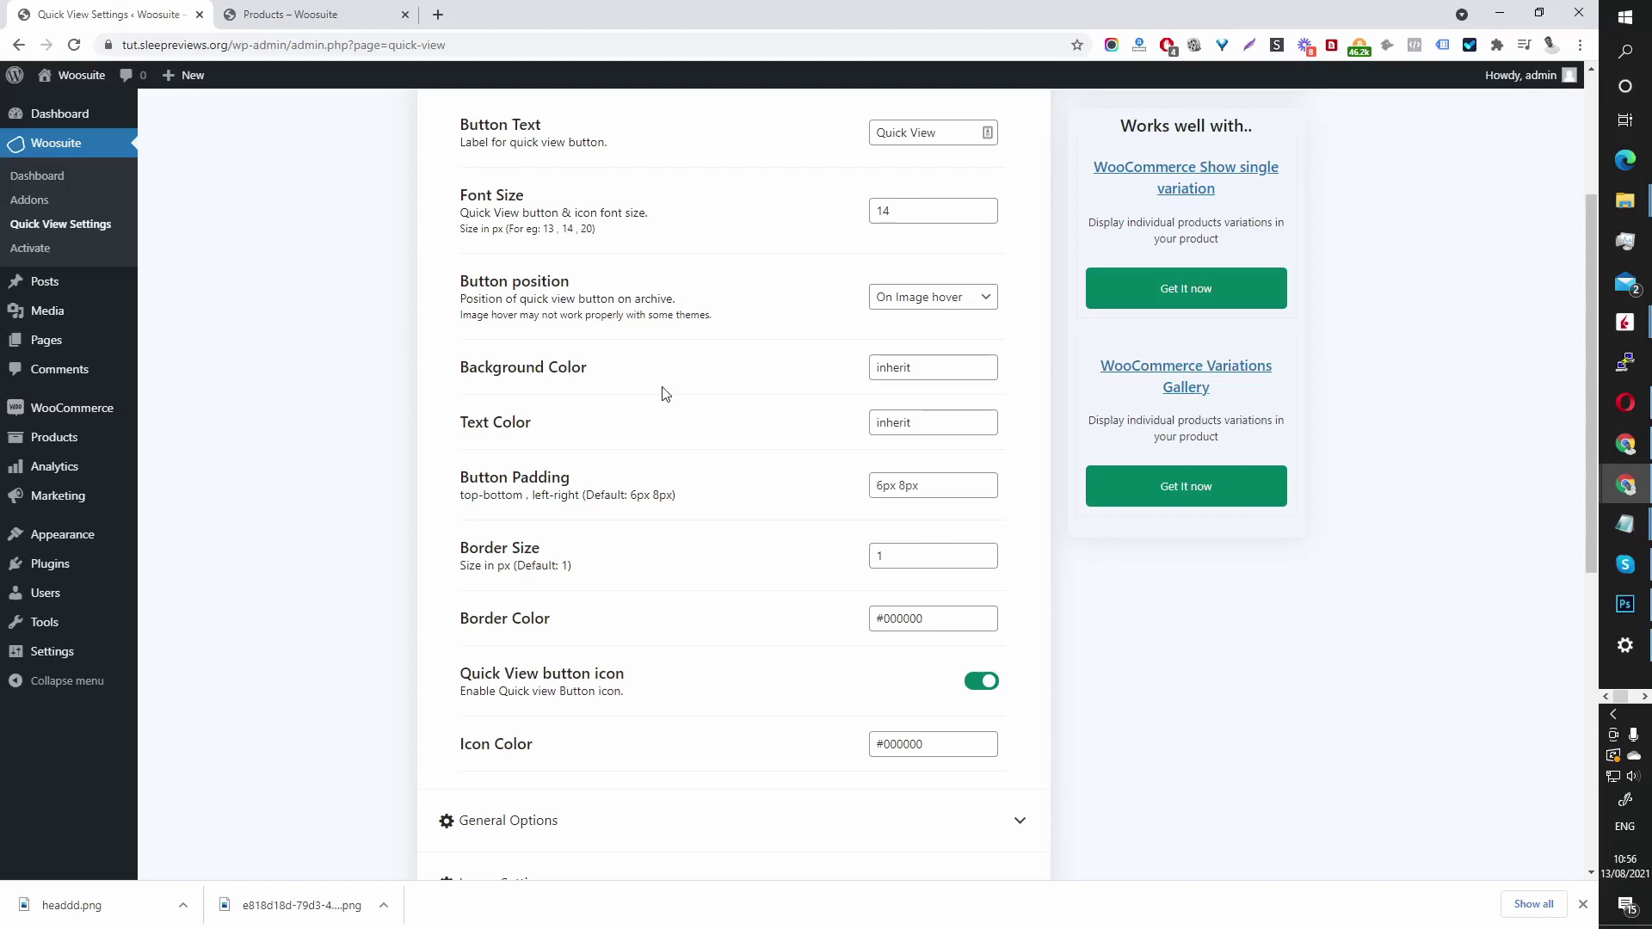
pyautogui.scroll(1, 665, 393)
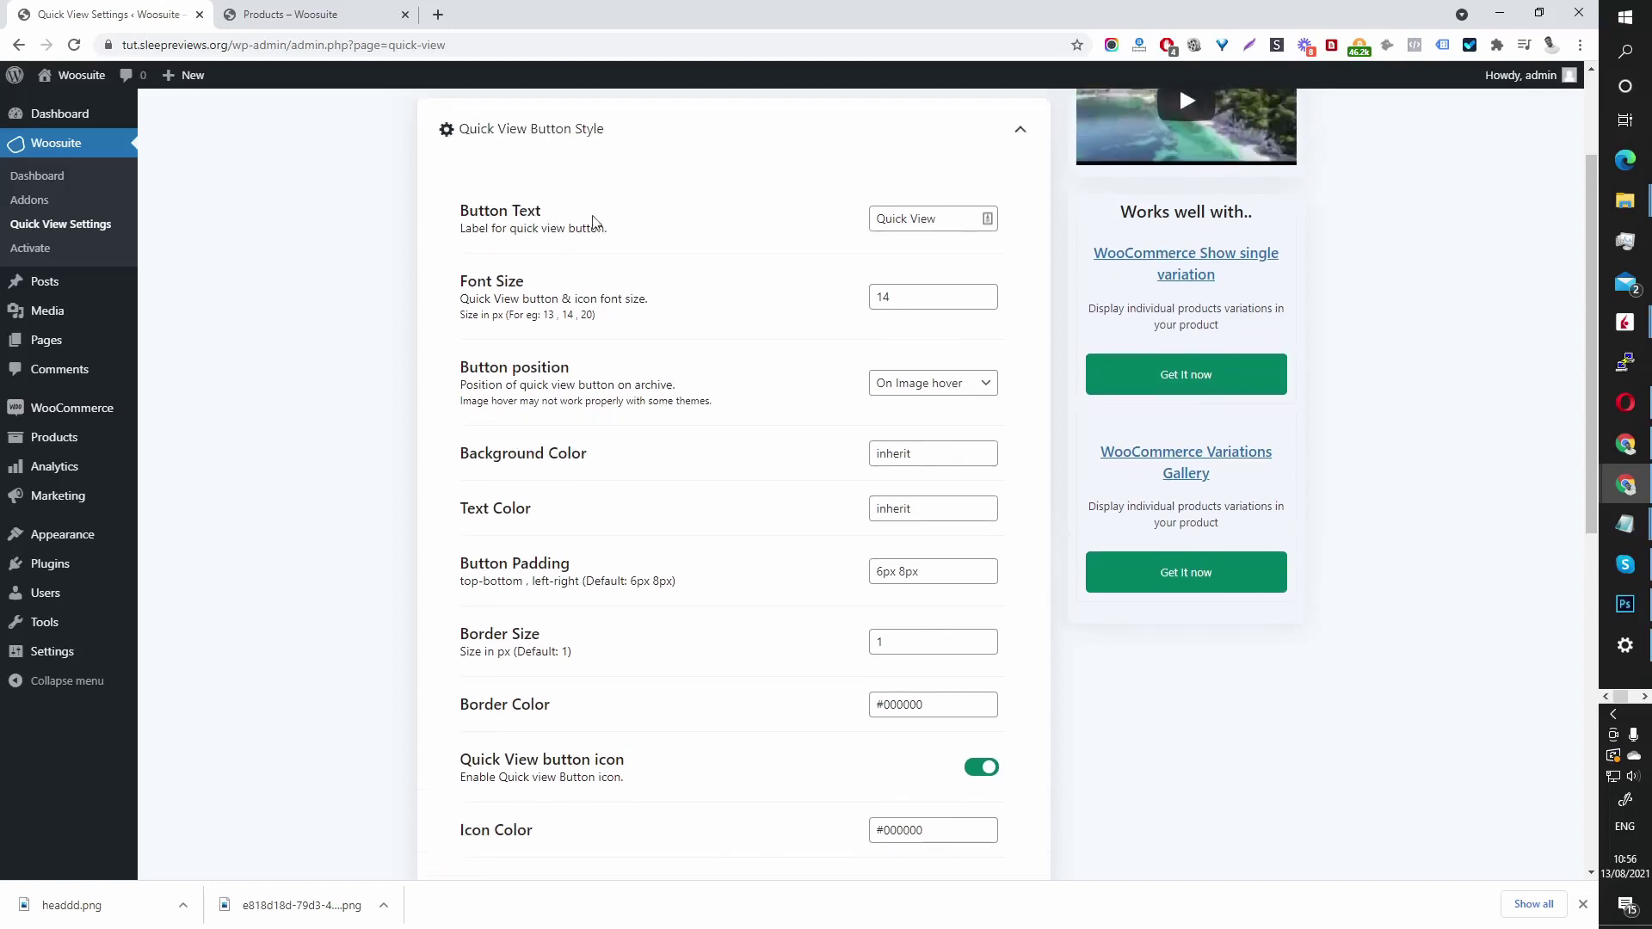
pyautogui.click(939, 221)
pyautogui.click(930, 296)
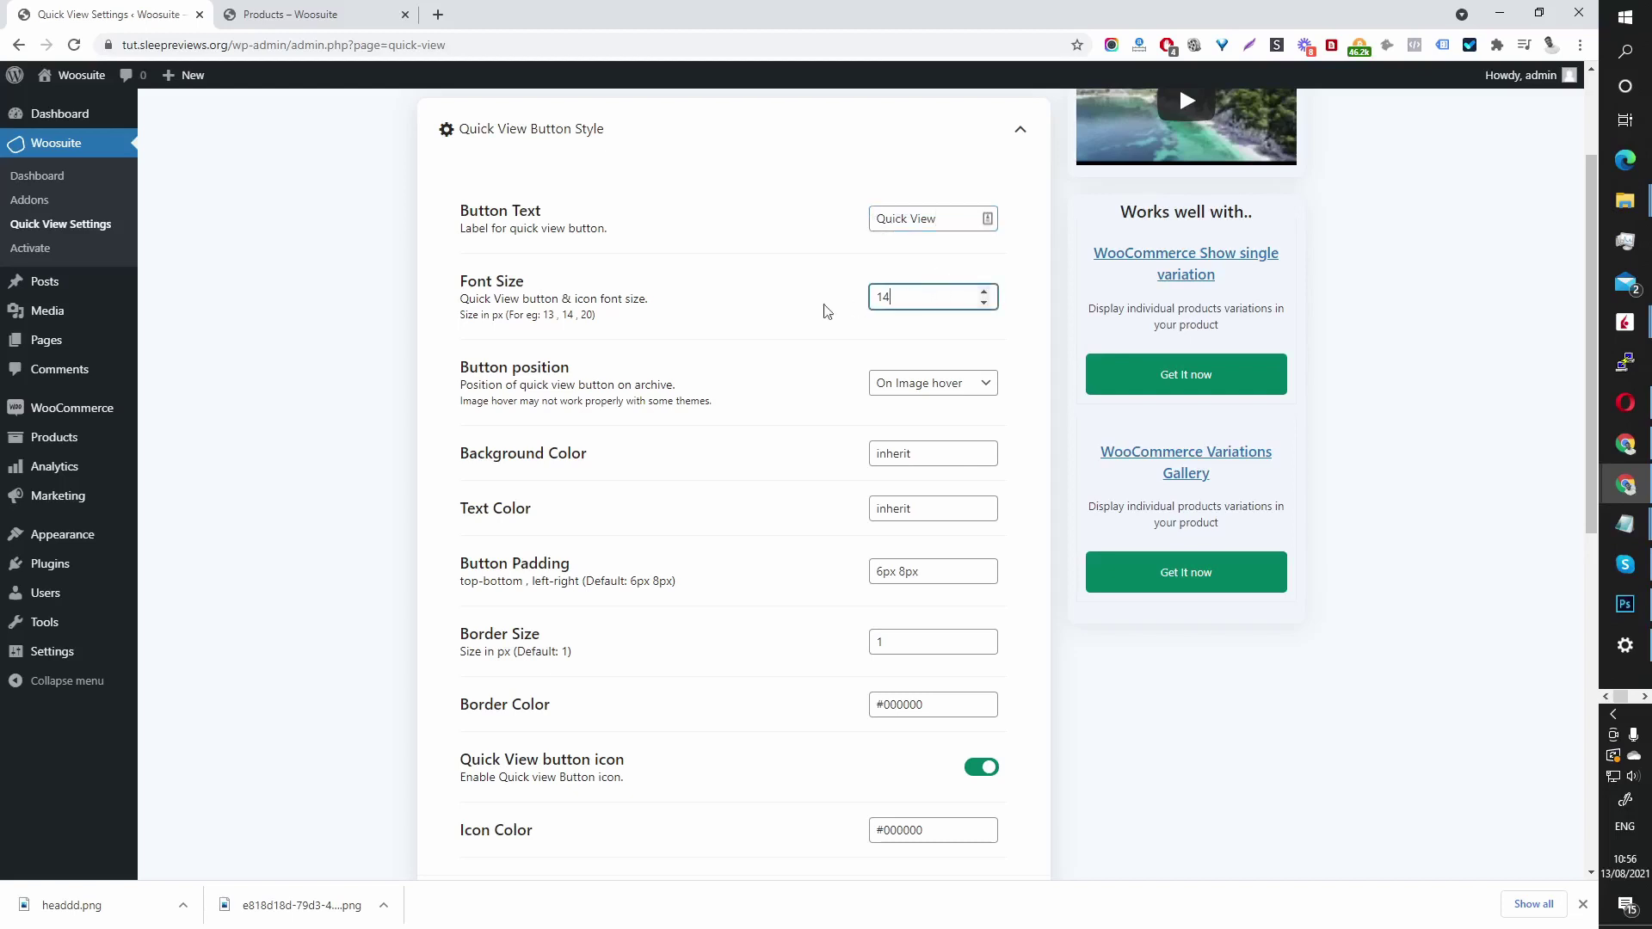
# Expand General Options and toggle Enable on mobile off and back on, then return to the shop.
pyautogui.scroll(-4, 774, 404)
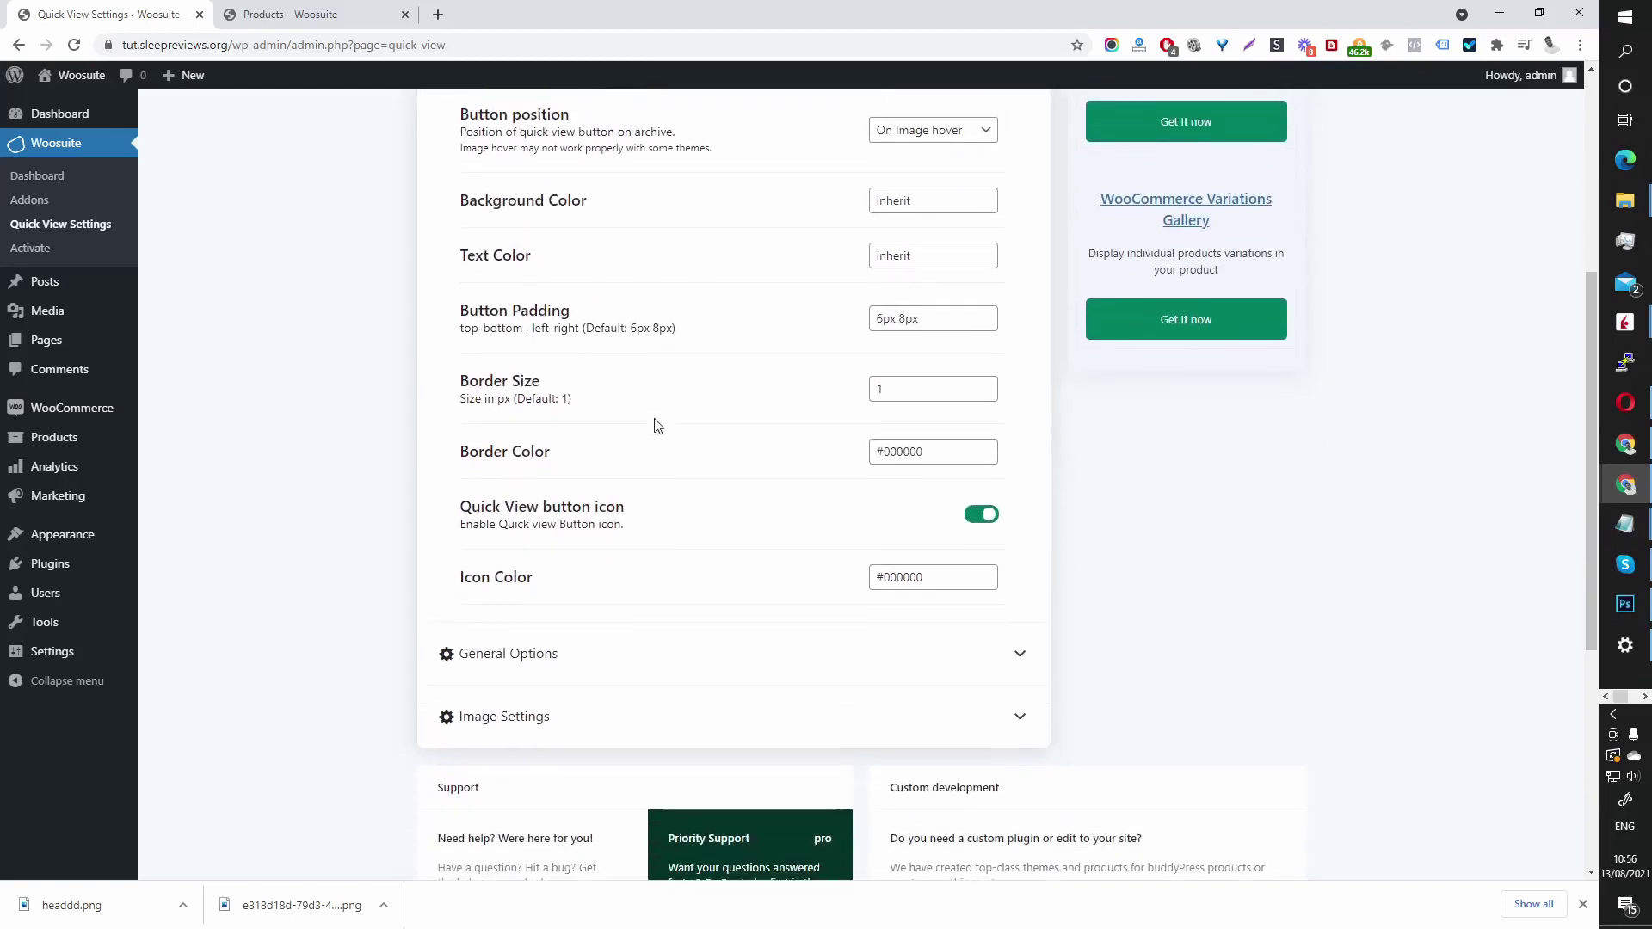
pyautogui.scroll(-2, 688, 436)
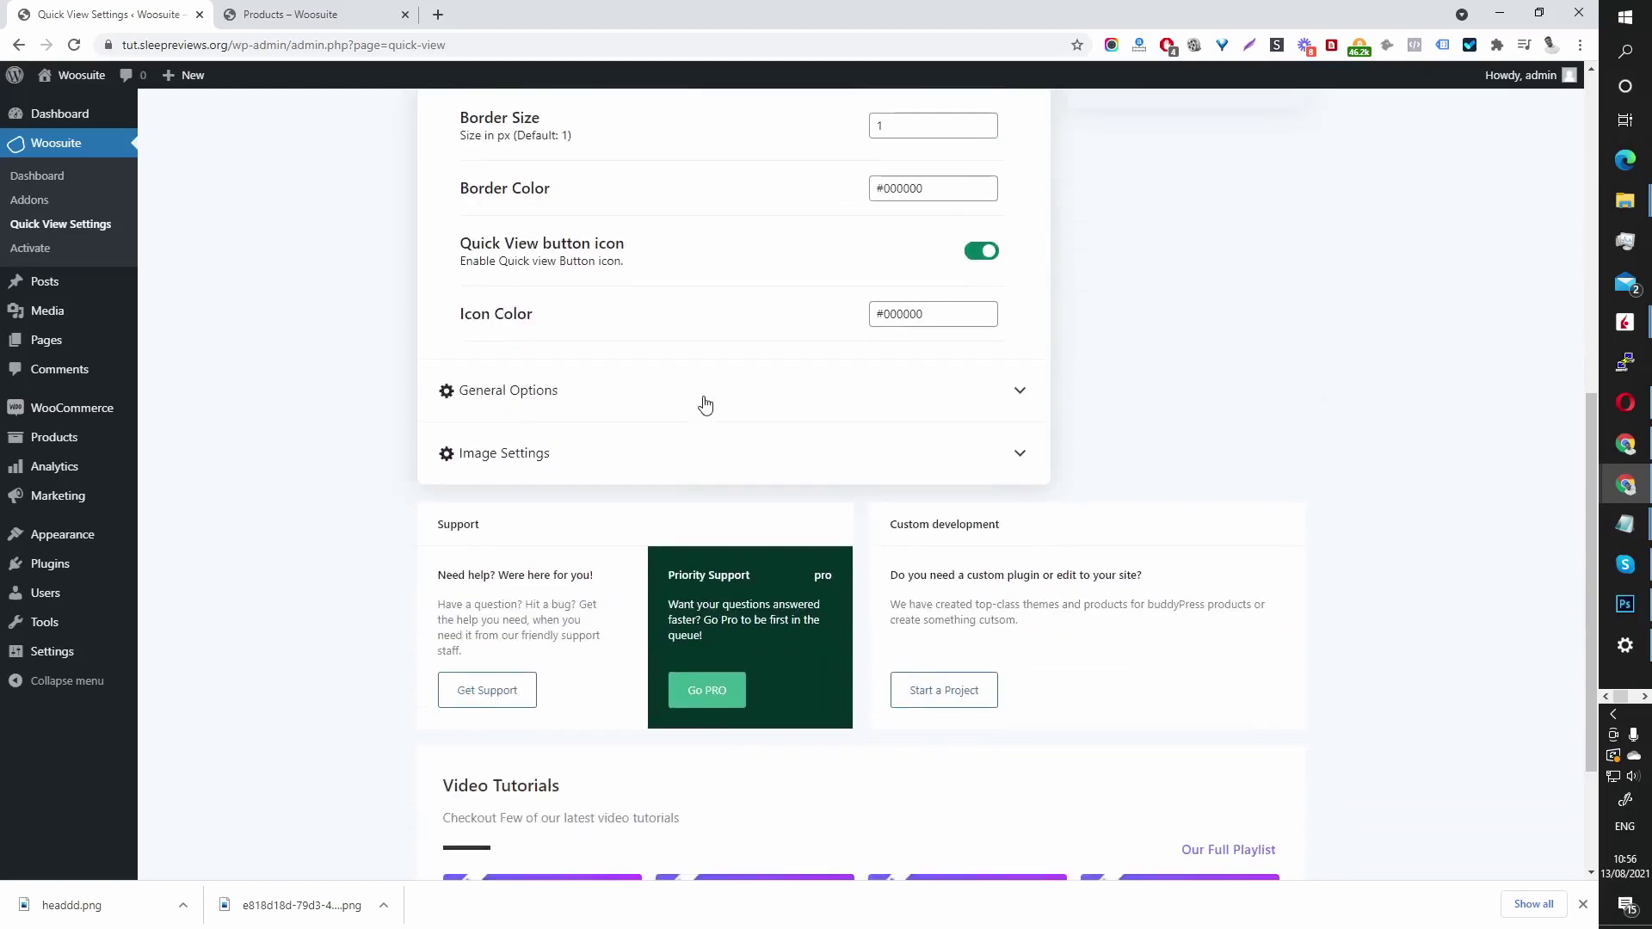
pyautogui.click(706, 390)
pyautogui.scroll(5, 738, 412)
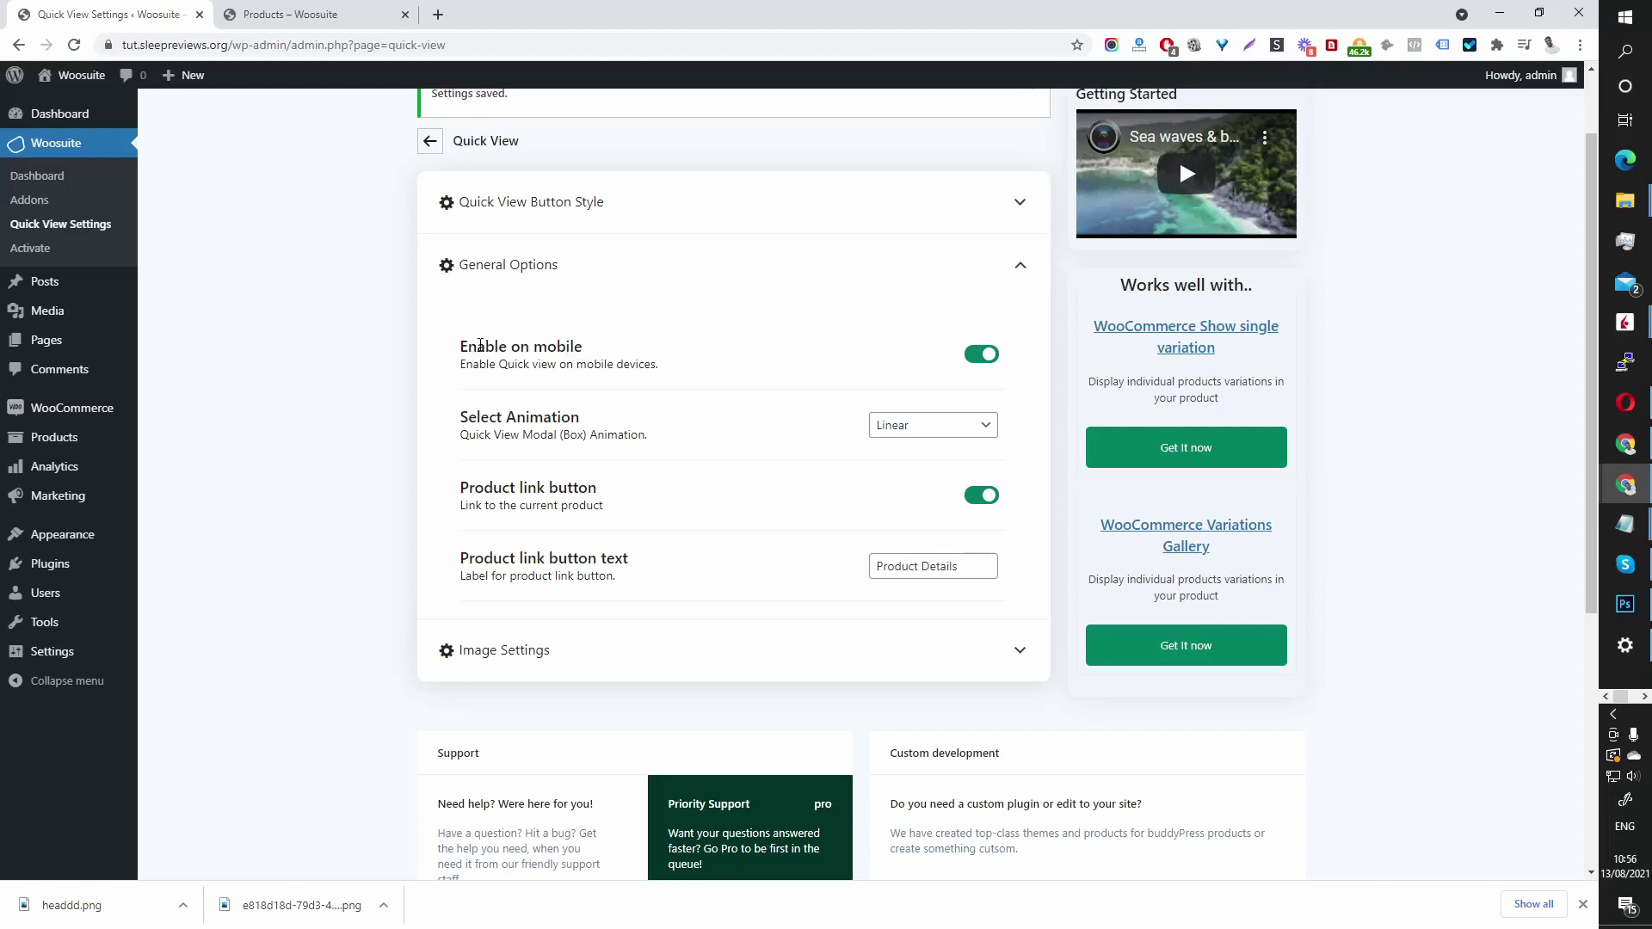
pyautogui.click(985, 361)
pyautogui.click(986, 366)
pyautogui.click(274, 12)
# Open the Beanie's hover Quick View to see its Product Details link, then return to settings.
pyautogui.moveTo(674, 403)
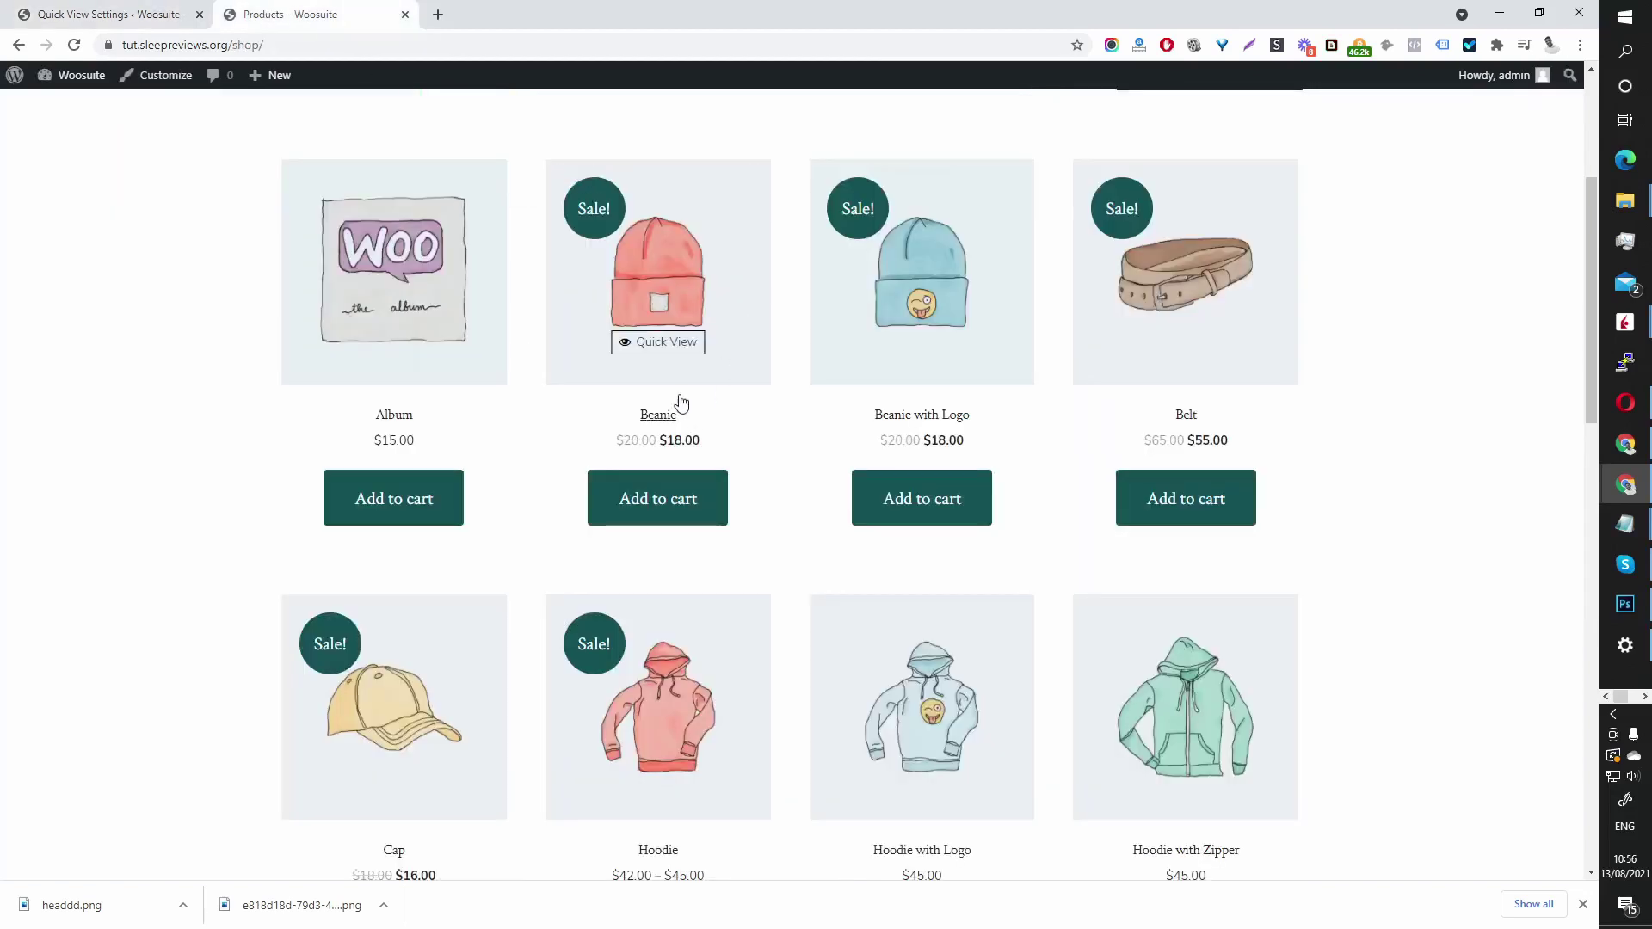
pyautogui.click(664, 348)
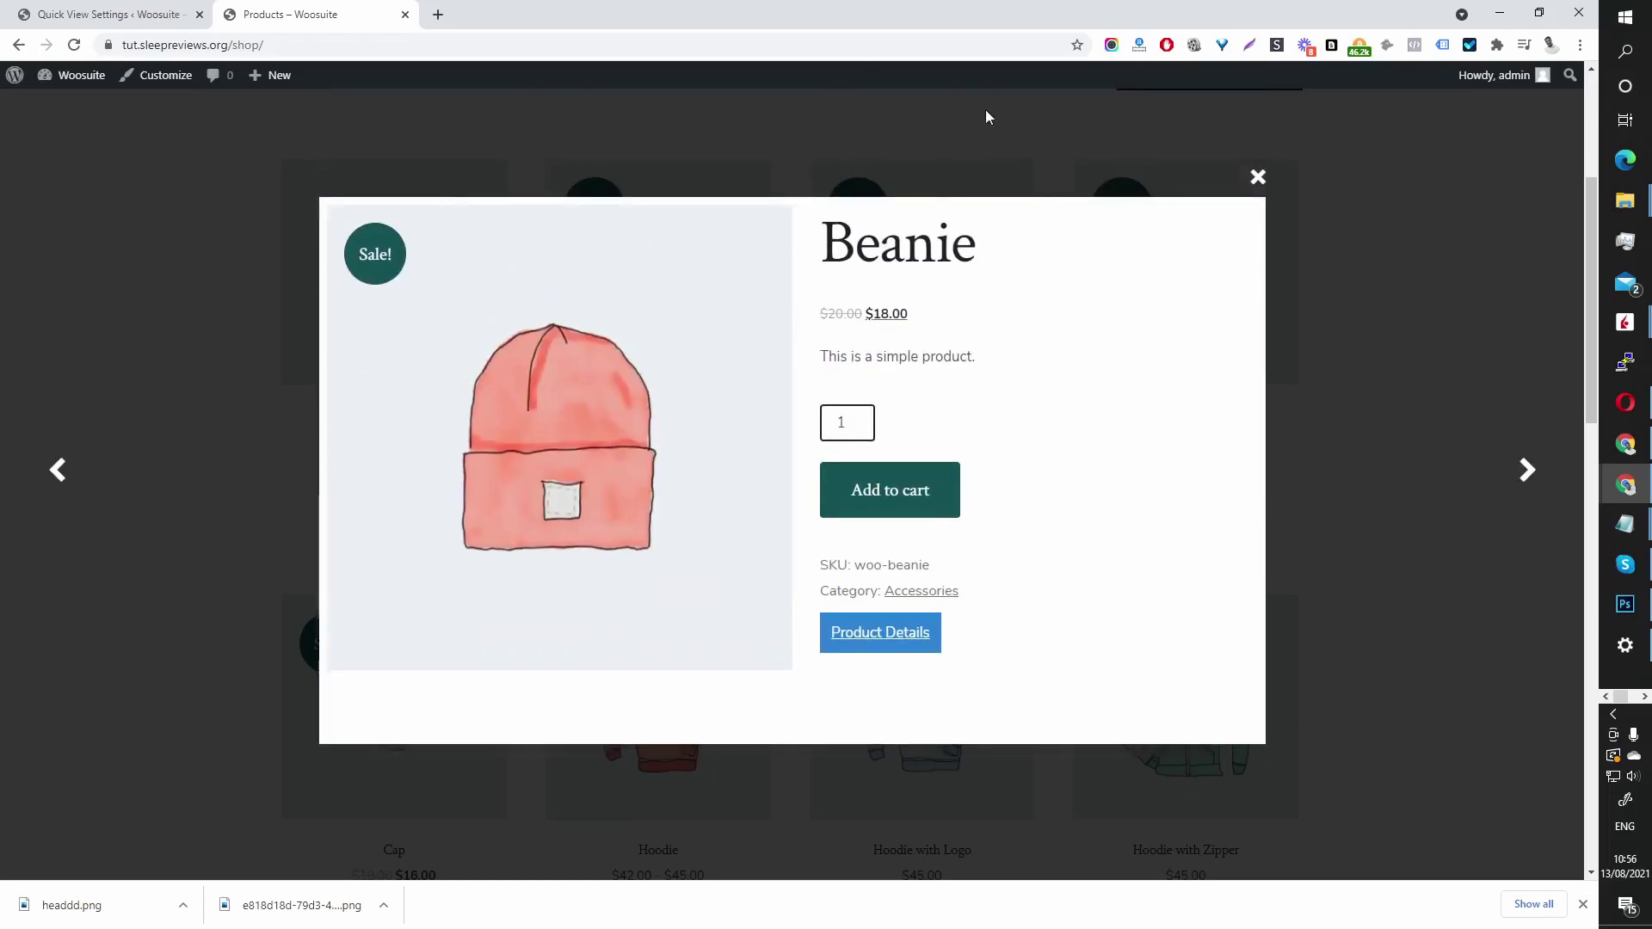
pyautogui.click(130, 14)
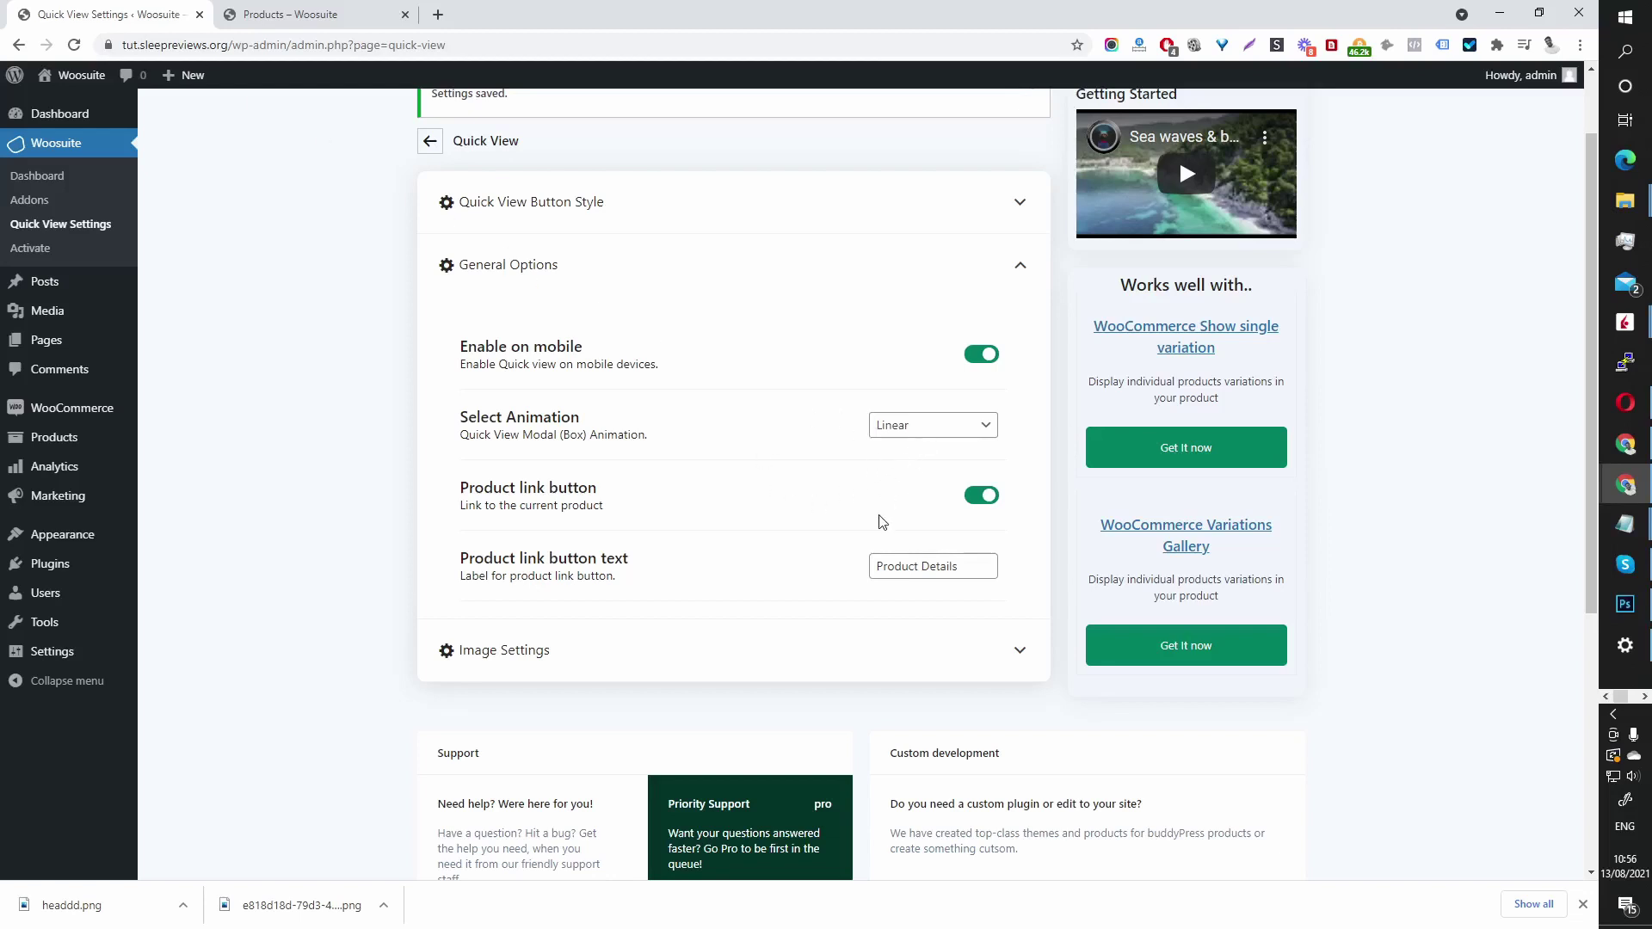
# Change the Product link button text from 'Product Details' to 'See Full Details'.
pyautogui.scroll(-1, 793, 522)
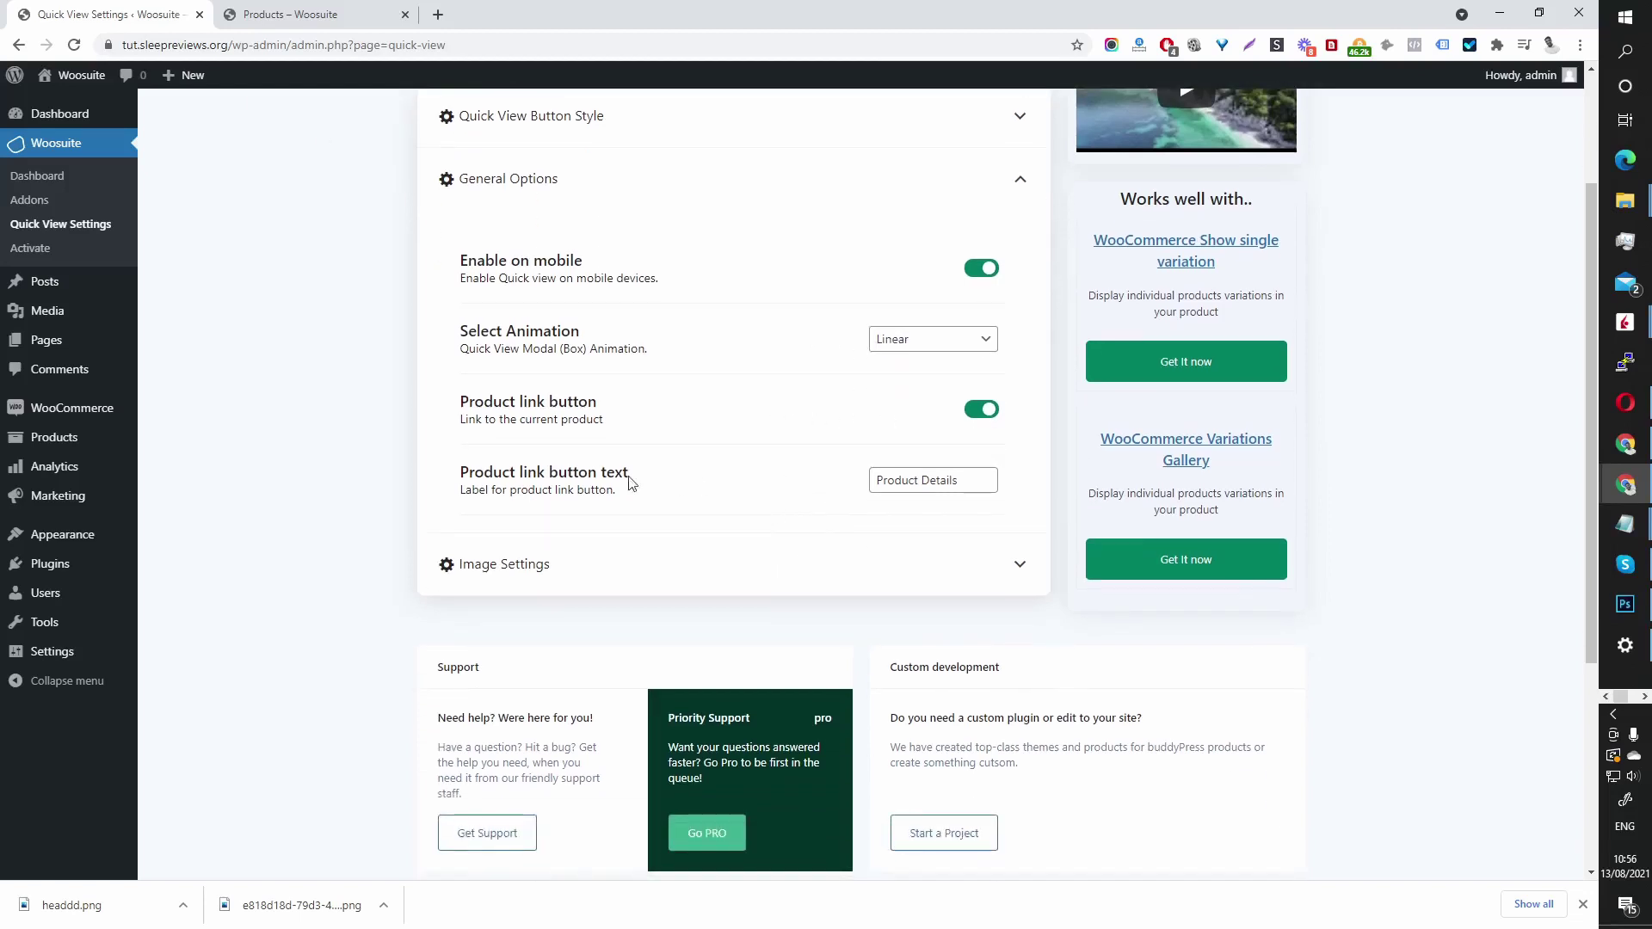
pyautogui.moveTo(463, 474); pyautogui.dragTo(638, 489)
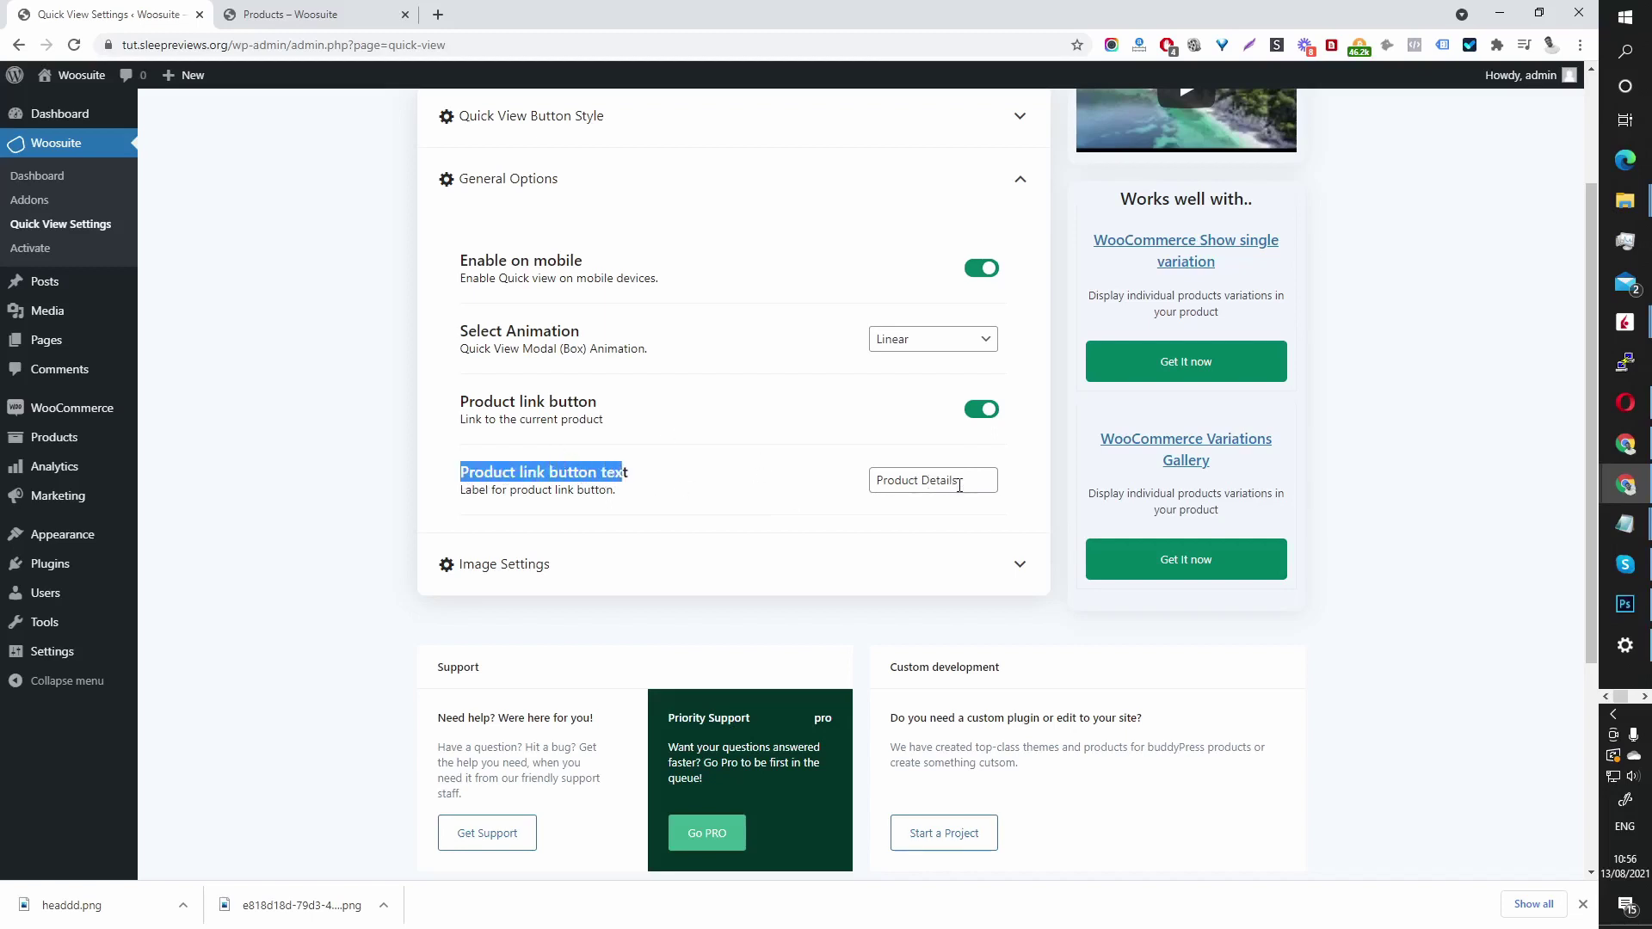
pyautogui.moveTo(876, 481); pyautogui.dragTo(786, 483)
pyautogui.click(917, 479)
pyautogui.press('BackSpace')
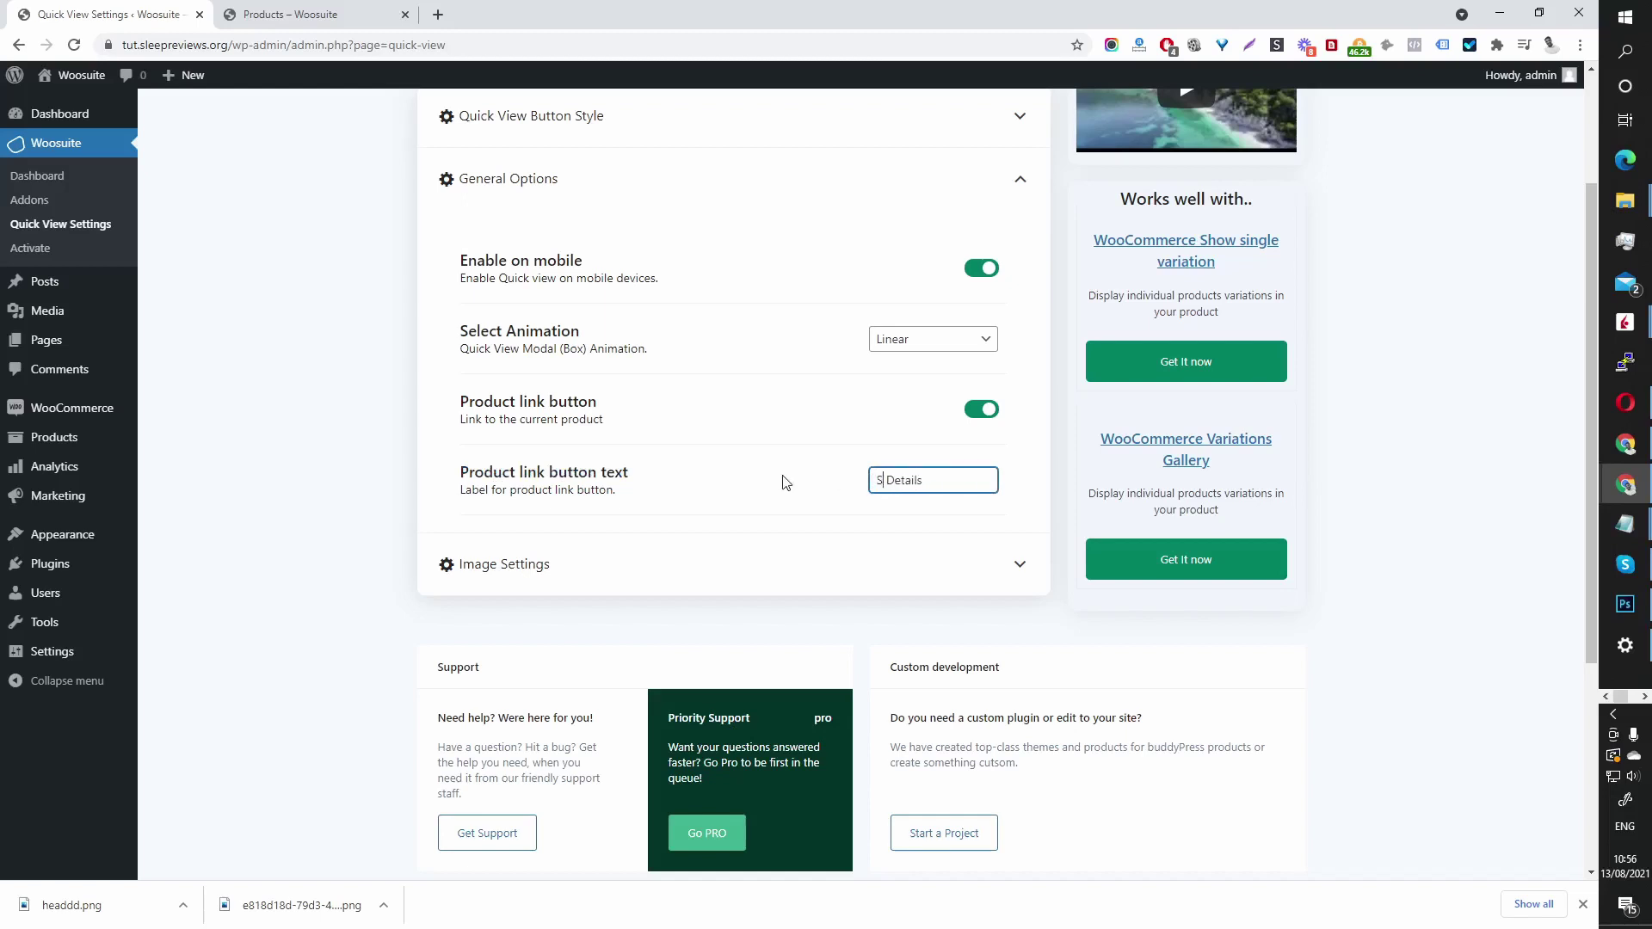
pyautogui.write('See Full')
# Expand Image Settings and save the Quick View settings.
pyautogui.click(738, 564)
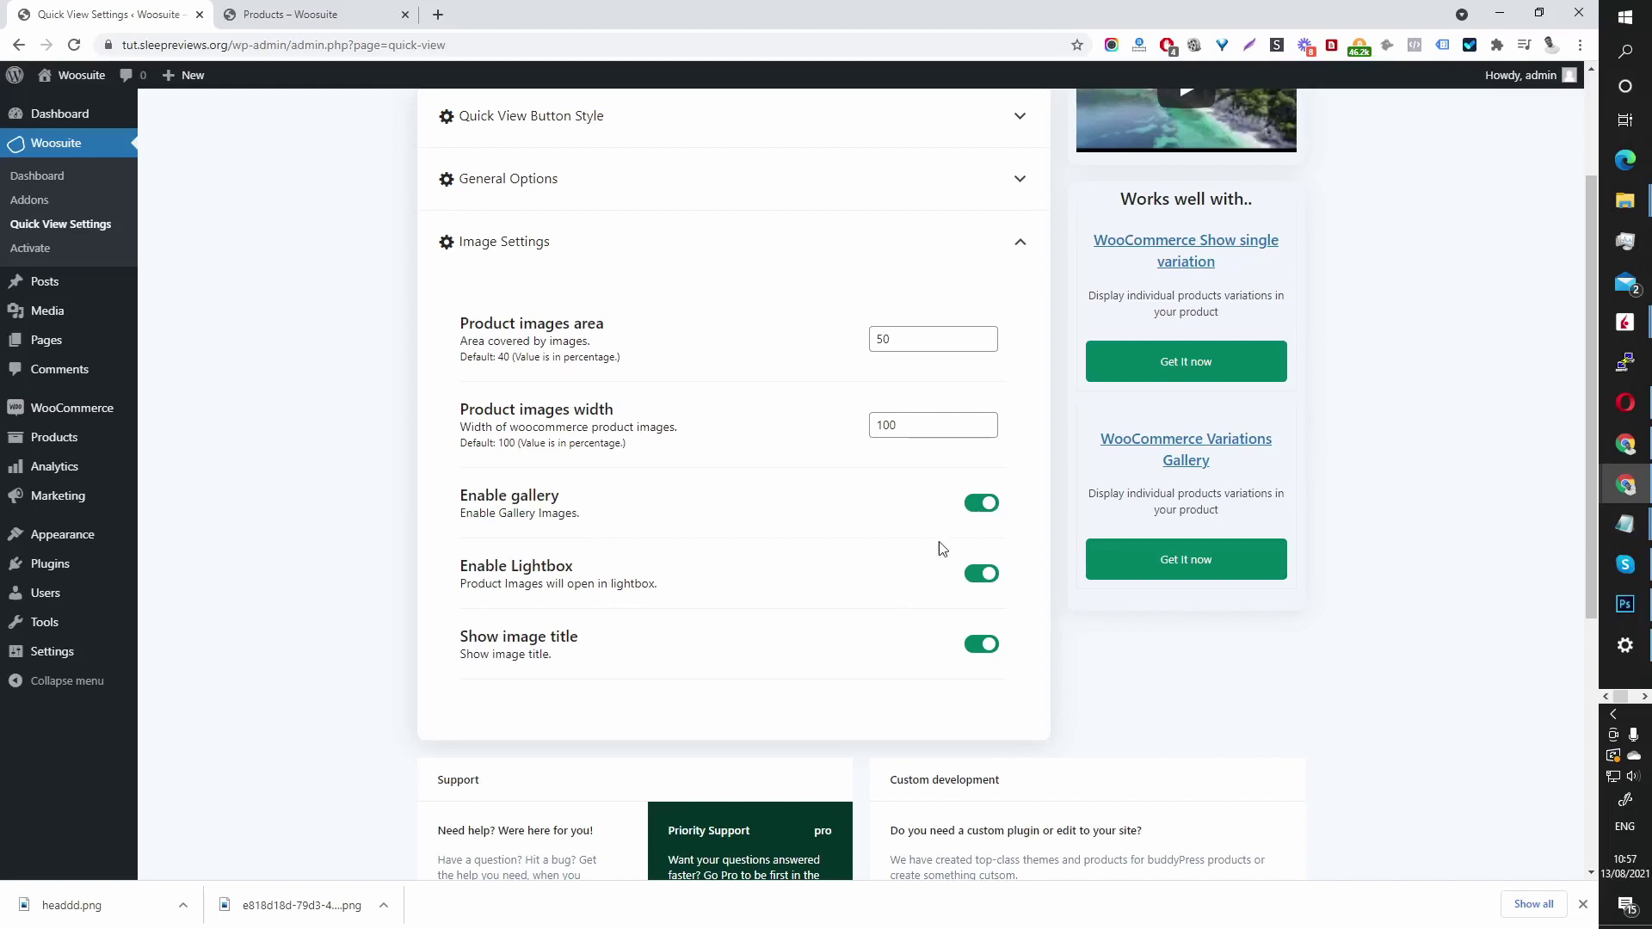
pyautogui.scroll(2, 943, 548)
pyautogui.click(1229, 126)
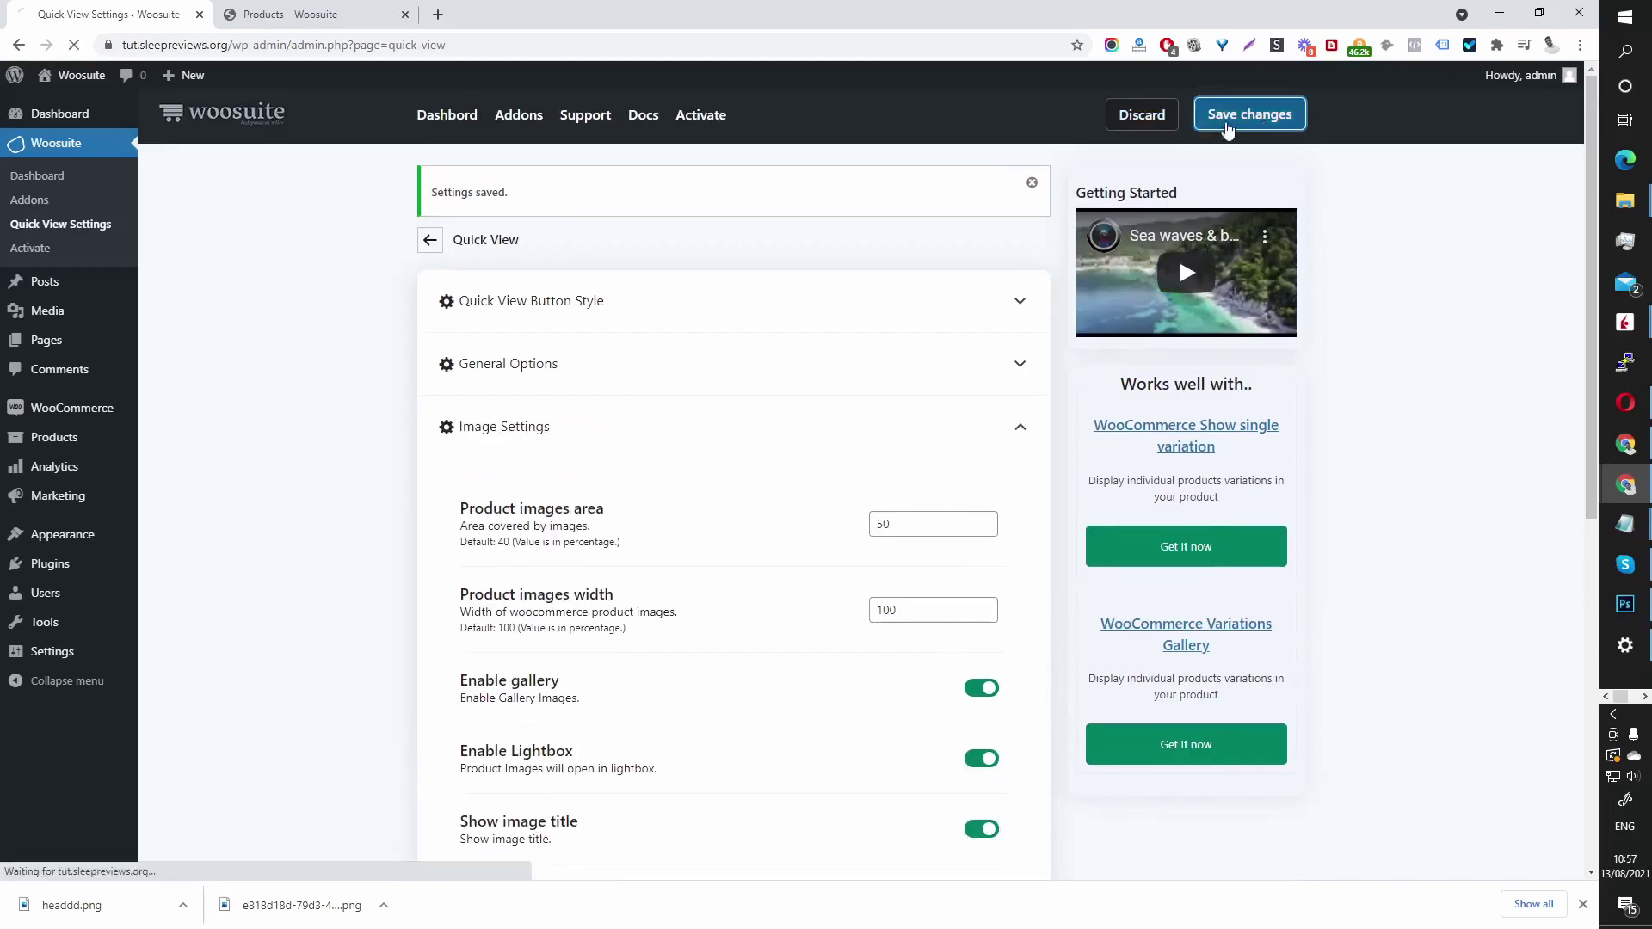
# Reload the shop and follow Beanie with Logo's 'See Full Details' quick view link to its product page.
pyautogui.click(292, 15)
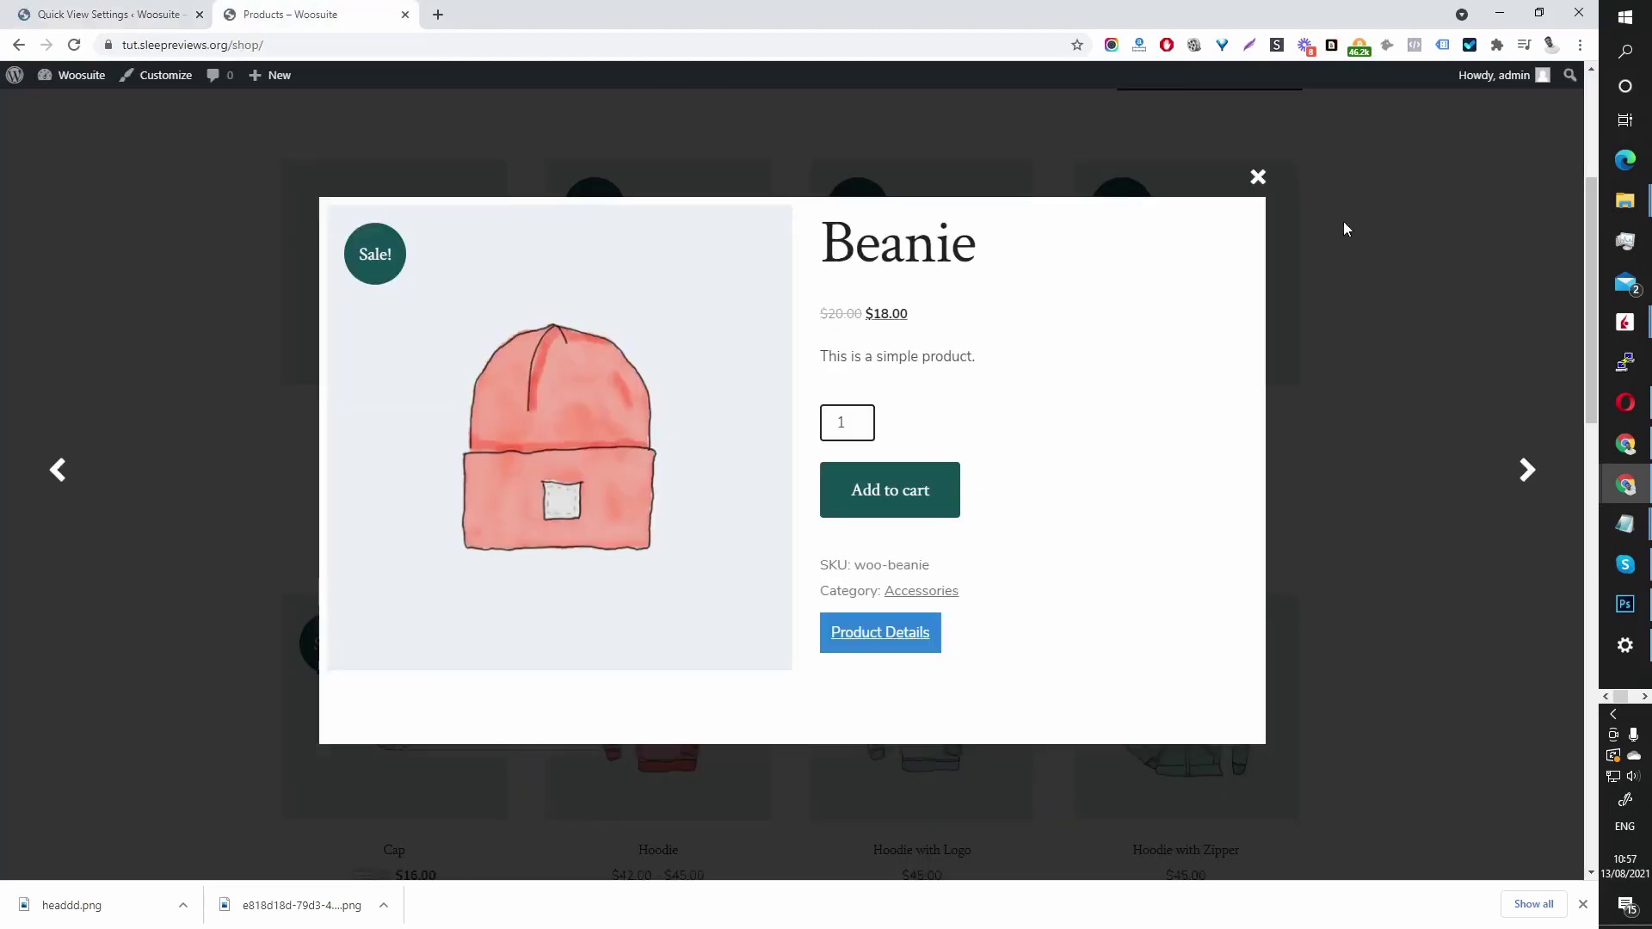
pyautogui.click(1346, 228)
pyautogui.click(76, 45)
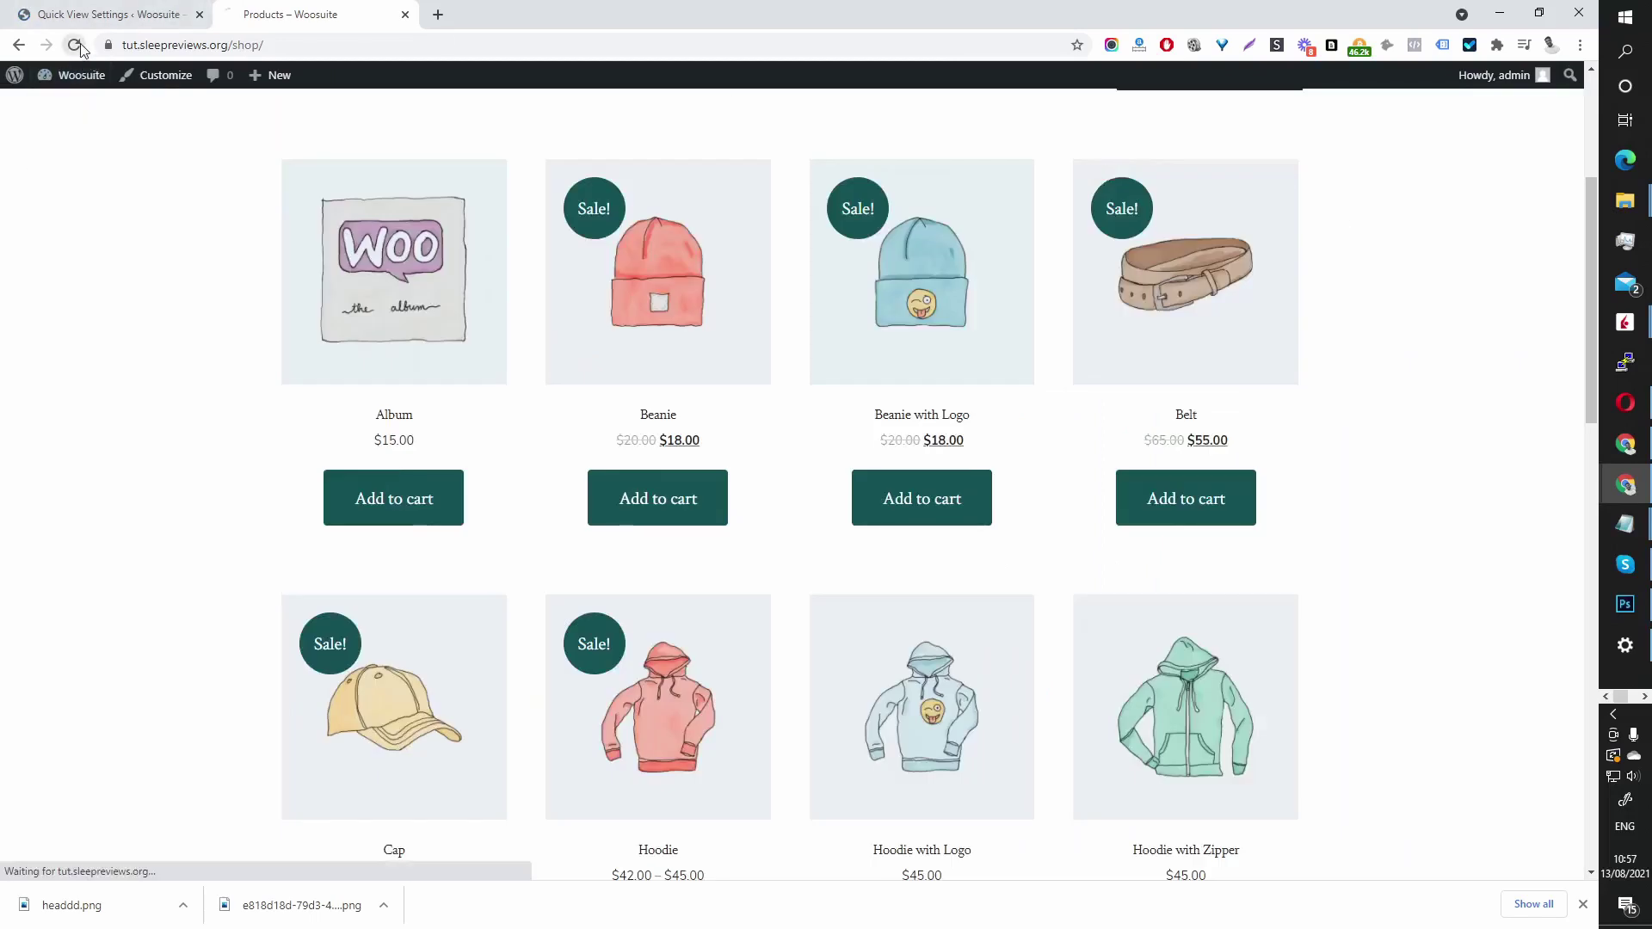
pyautogui.click(852, 357)
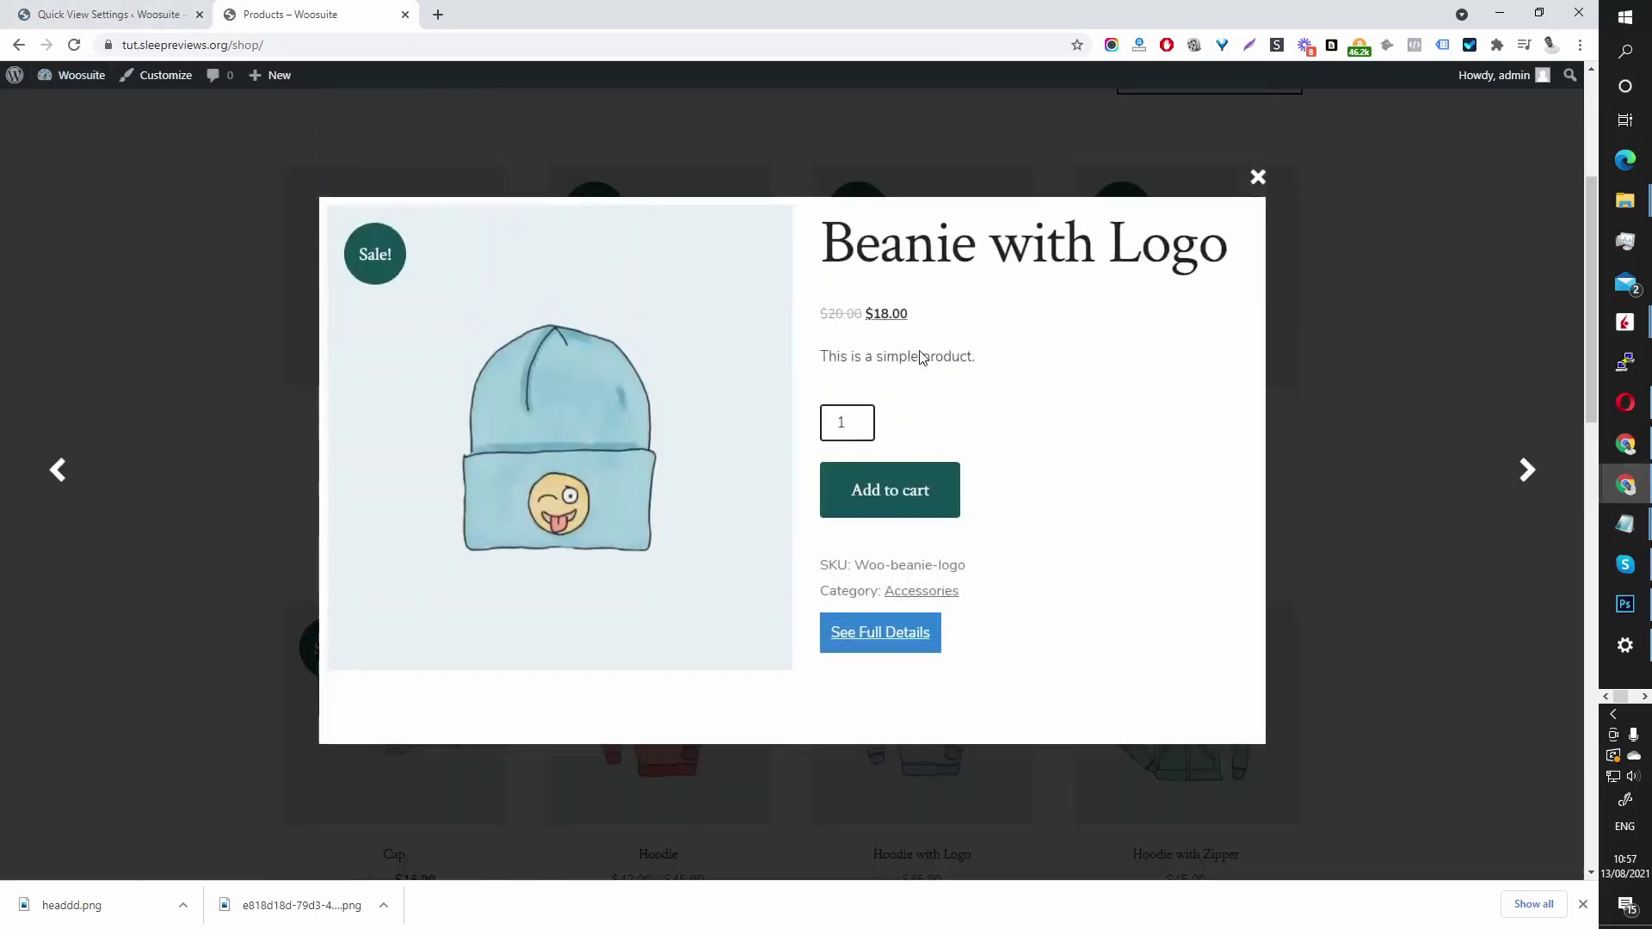
pyautogui.click(859, 633)
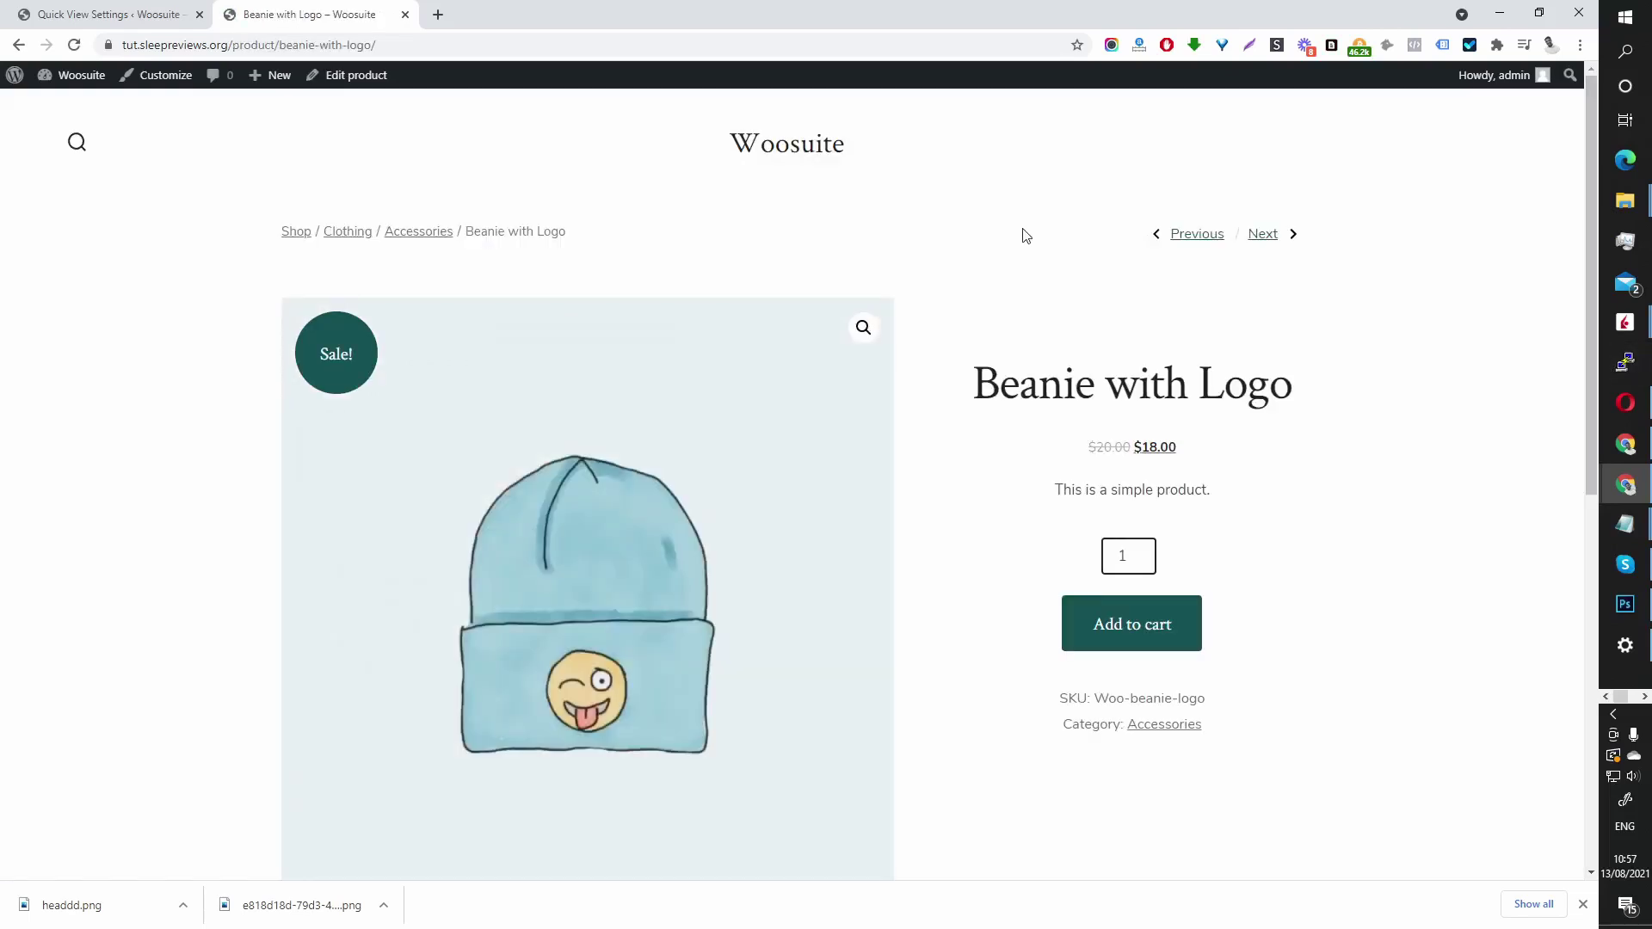